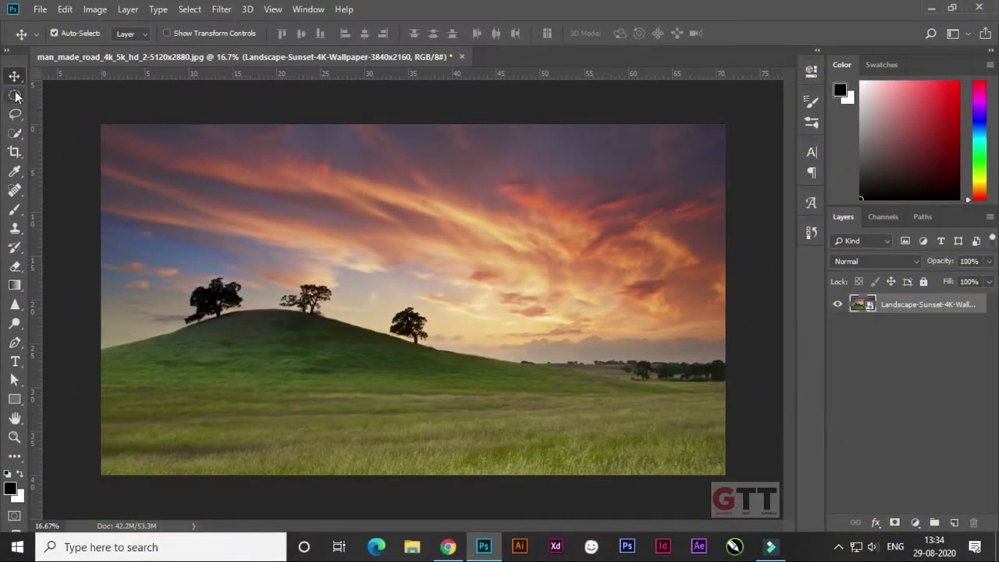
- Draw a circular elliptical-marquee selection centred on the landscape's sky and hilltop trees
left_click(14, 96)
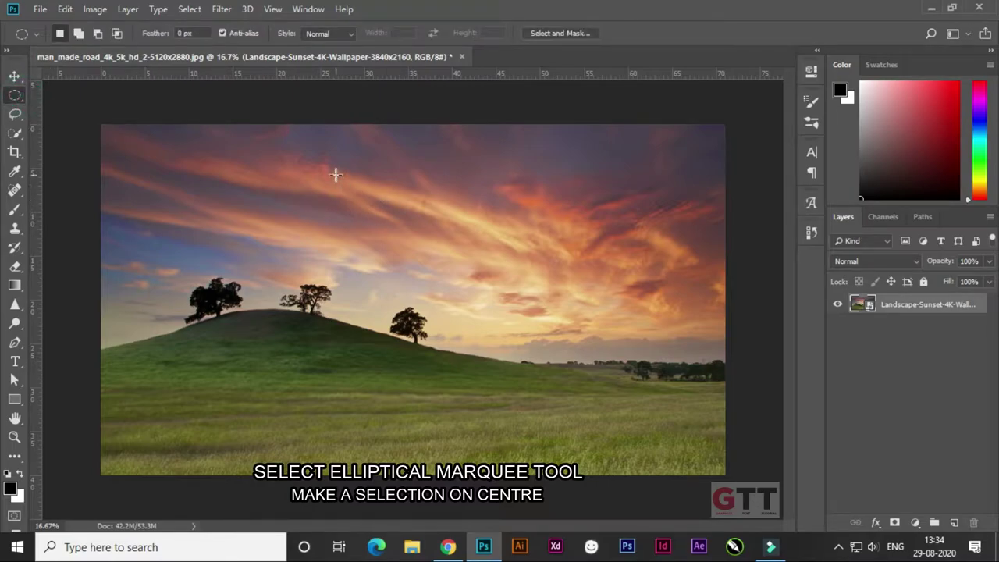
mouse_move(304, 131)
left_mouse_down()
mouse_move(512, 338)
mouse_move(542, 386)
left_mouse_up()
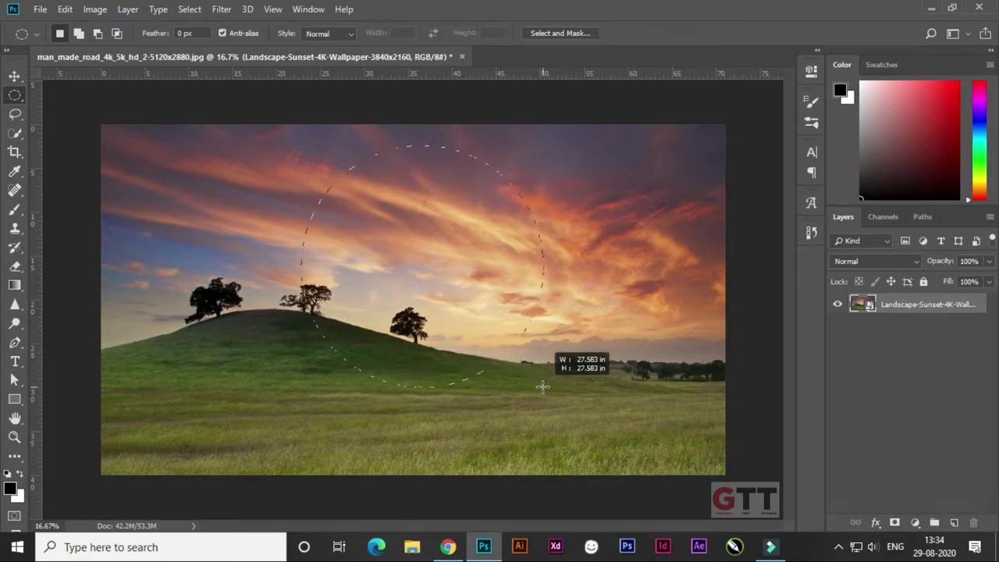
left_click_drag(542, 386, 538, 383)
key("ctrl+d")
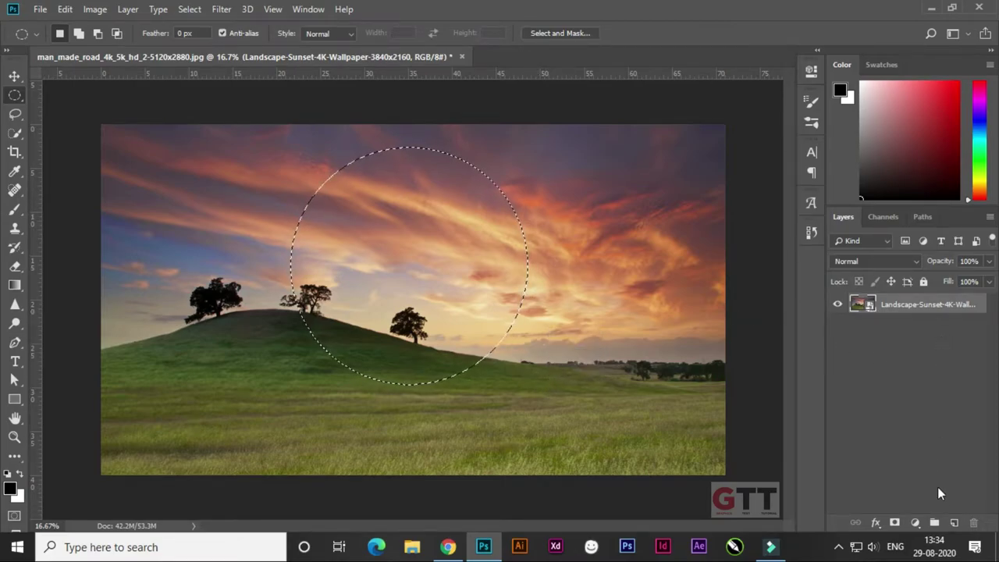
- Fill the circle with black on a new Layer 1, then duplicate the landscape layer
left_click(954, 522)
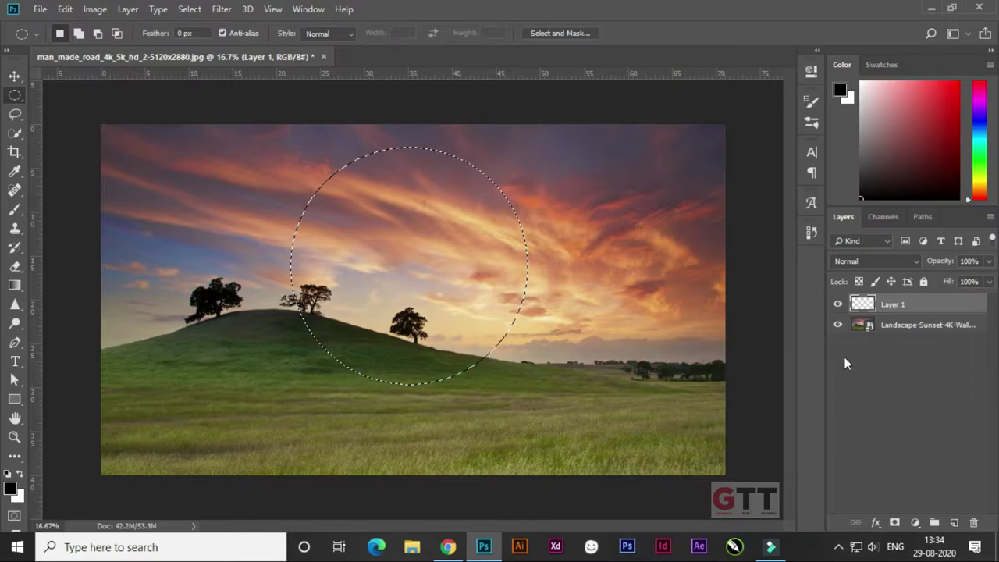
left_click(837, 304)
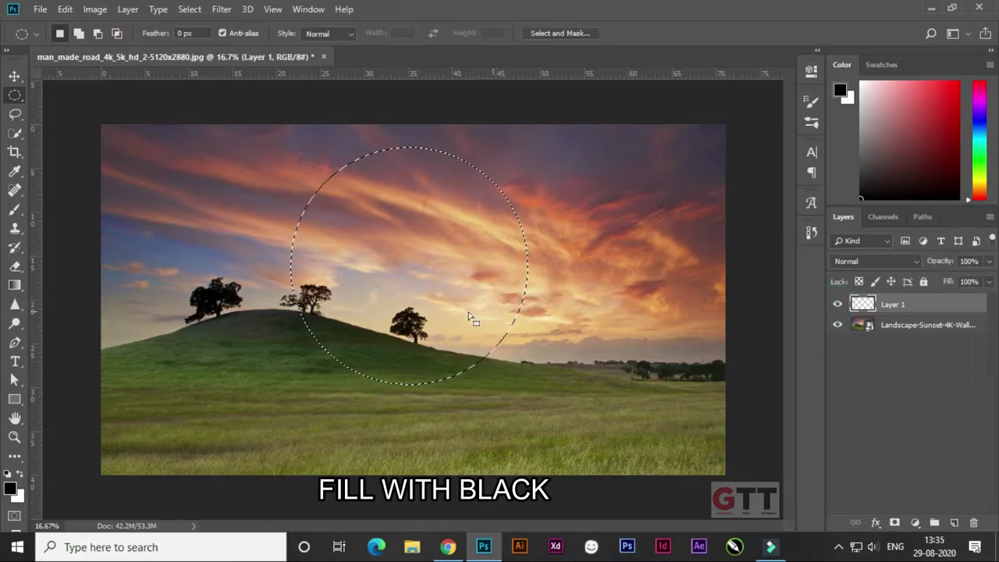
key("alt+BackSpace")
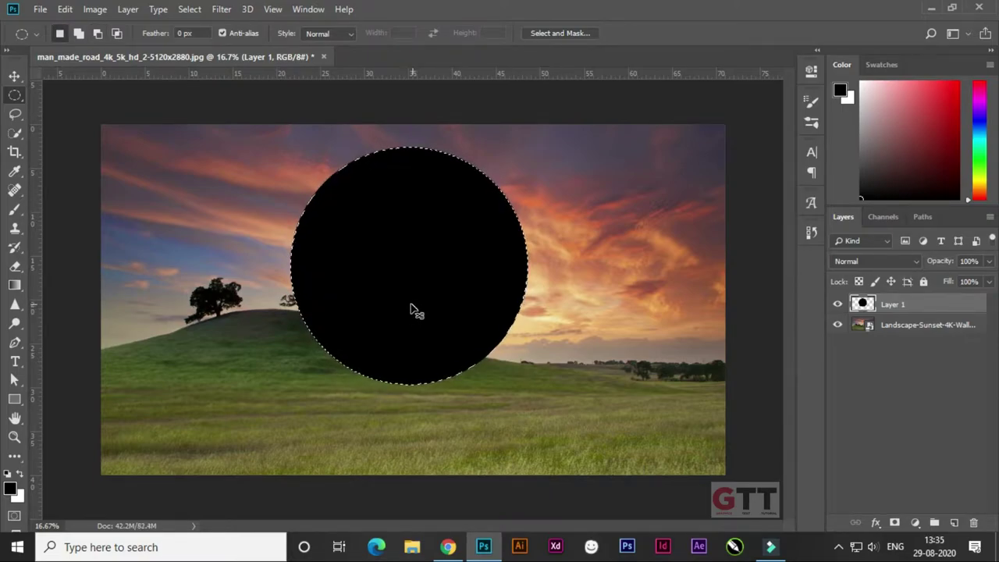
key("ctrl+d")
left_click(910, 328)
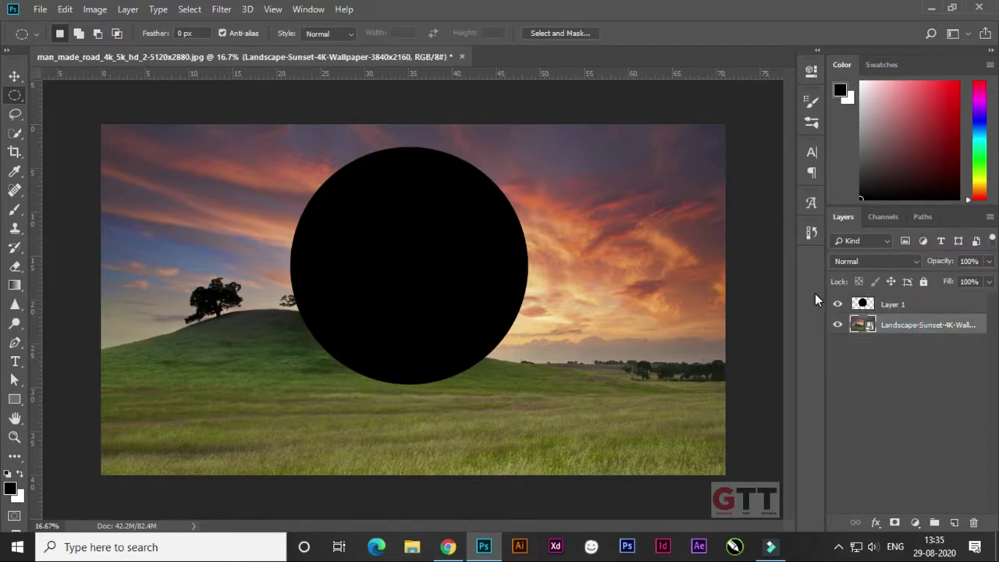
key("ctrl+j")
- Move the landscape copy to the top, rasterize it, and apply Spherize at 100%
left_click_drag(921, 328, 926, 301)
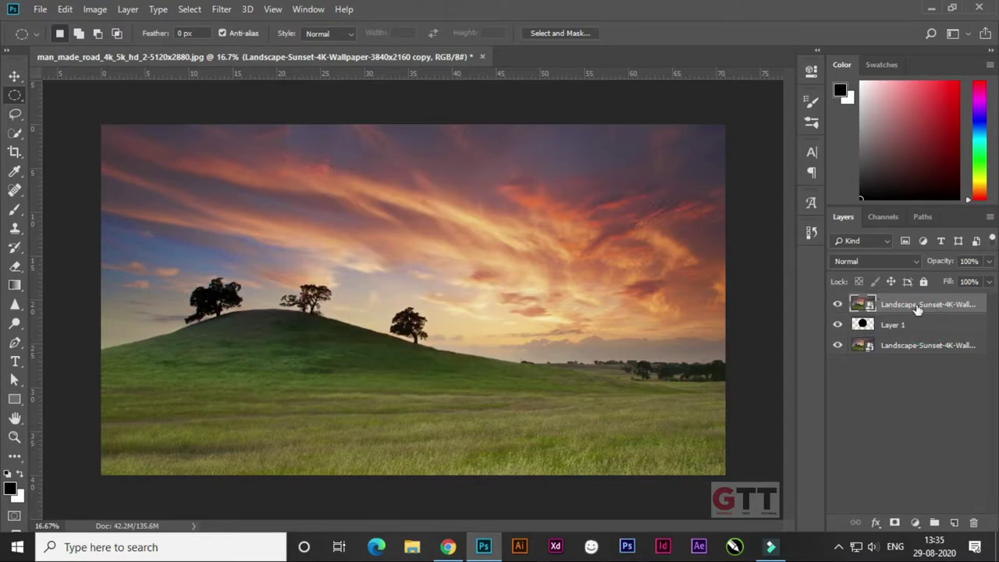
right_click(919, 303)
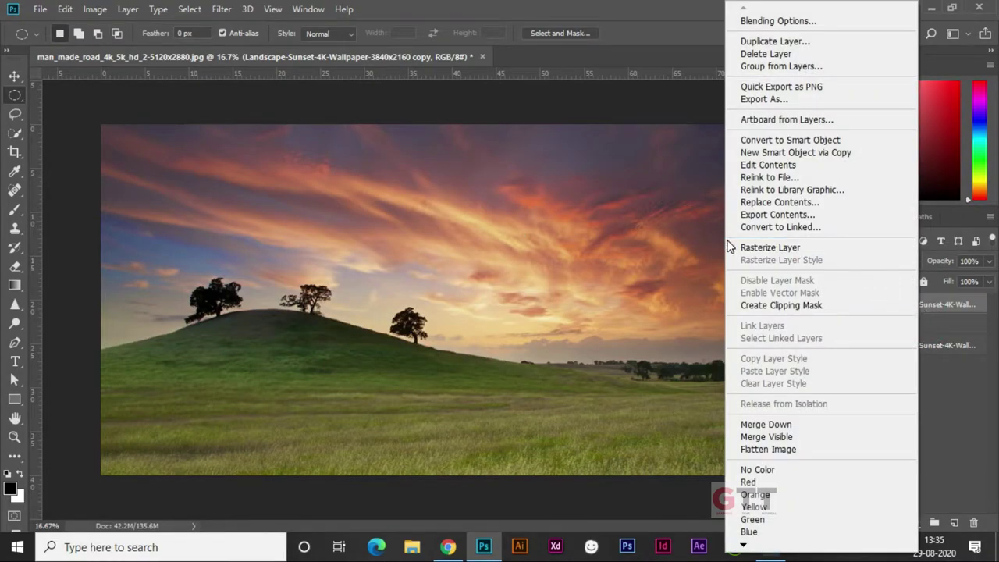
left_click(767, 248)
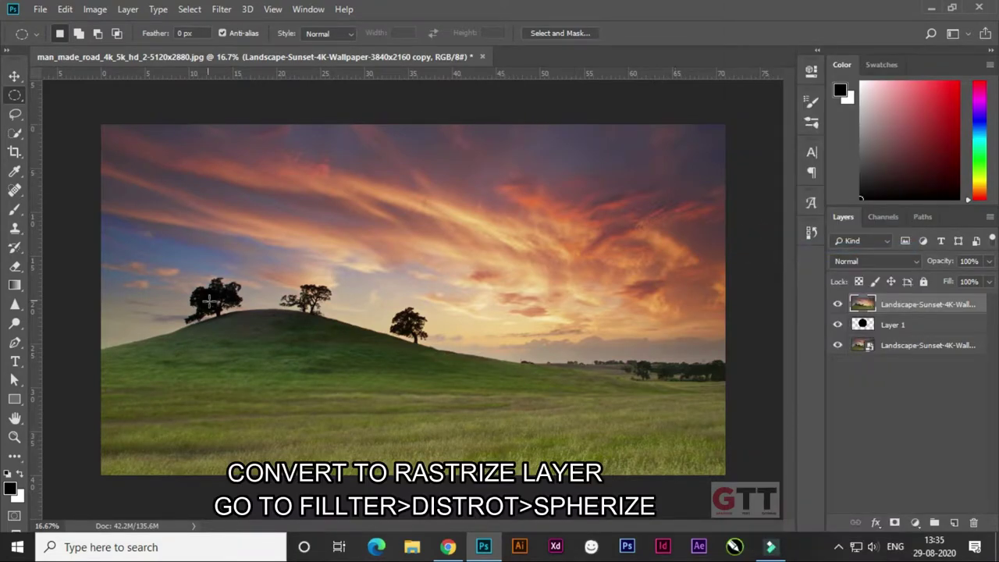
left_click(219, 10)
mouse_move(234, 203)
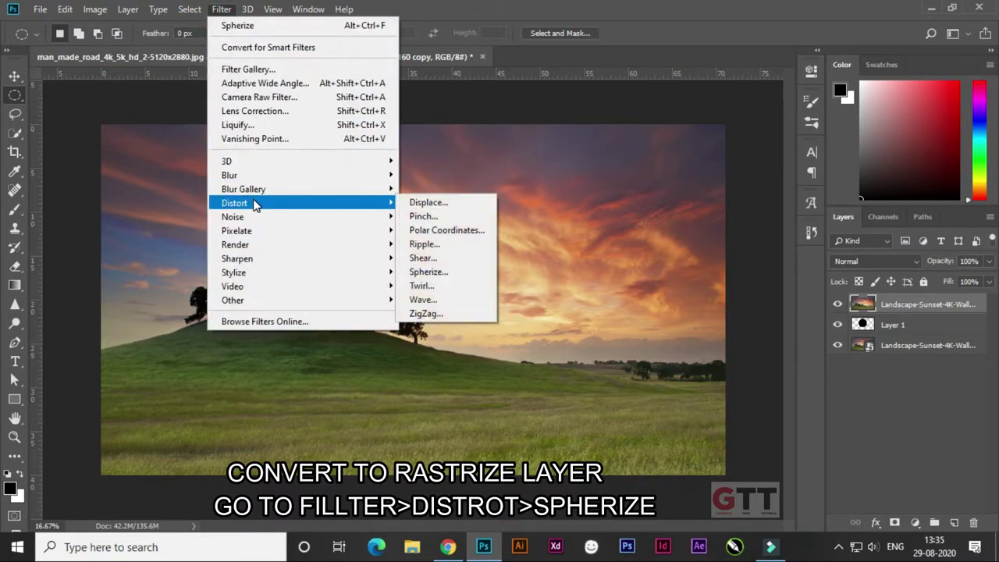
left_click(426, 274)
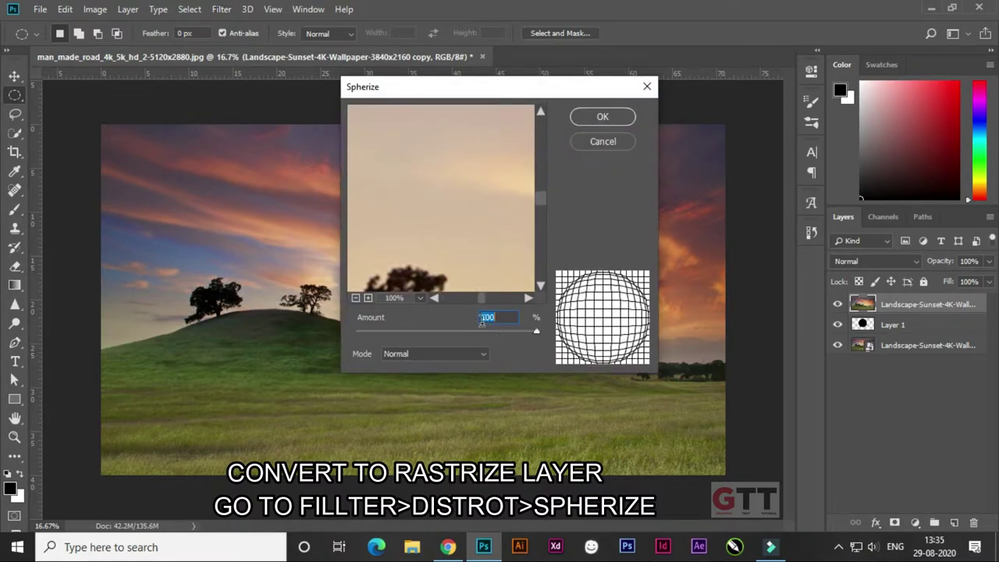
left_click(607, 119)
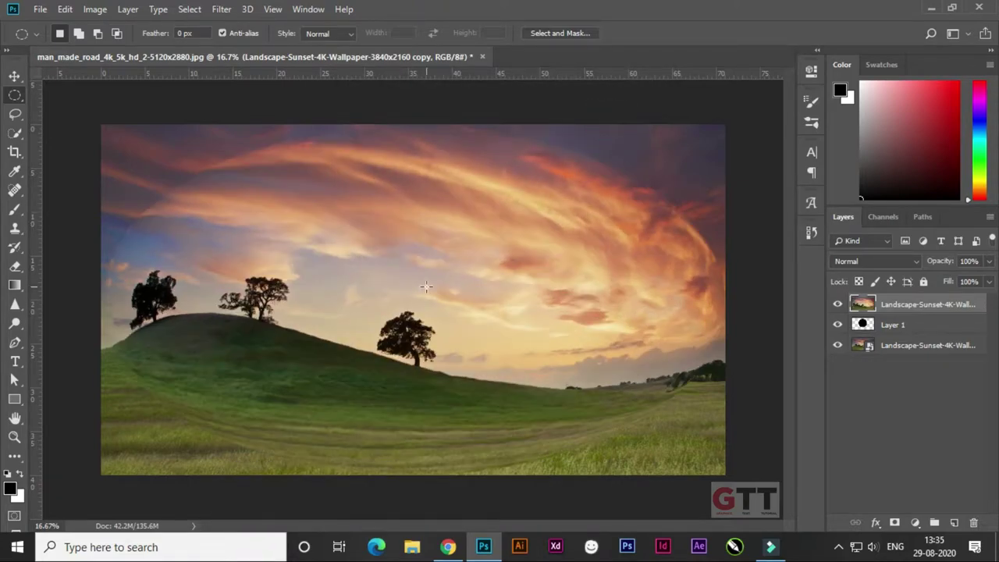
- Scale the spherized copy down to fit over the black circle at 69% opacity
key("ctrl+t")
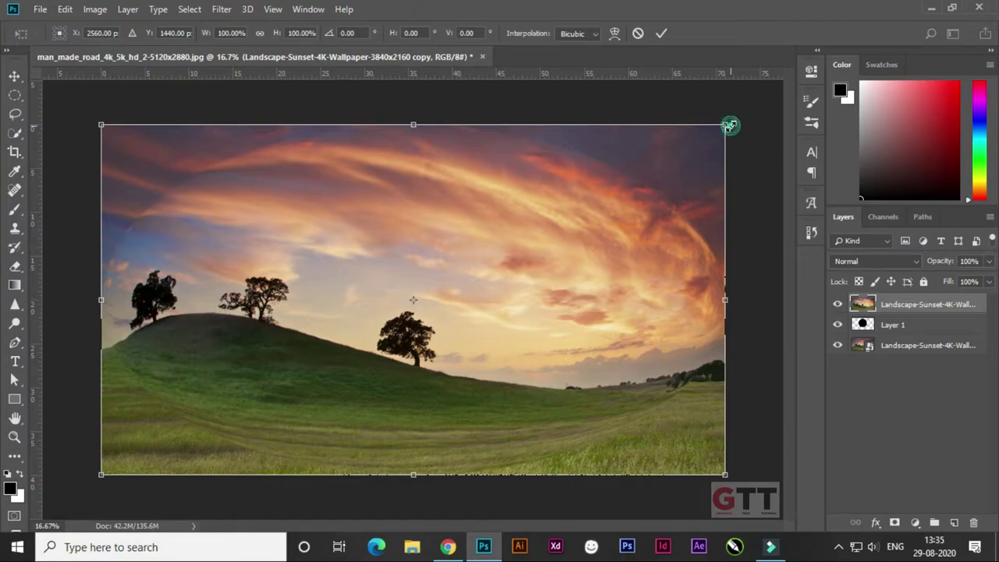
left_click_drag(729, 126, 574, 216)
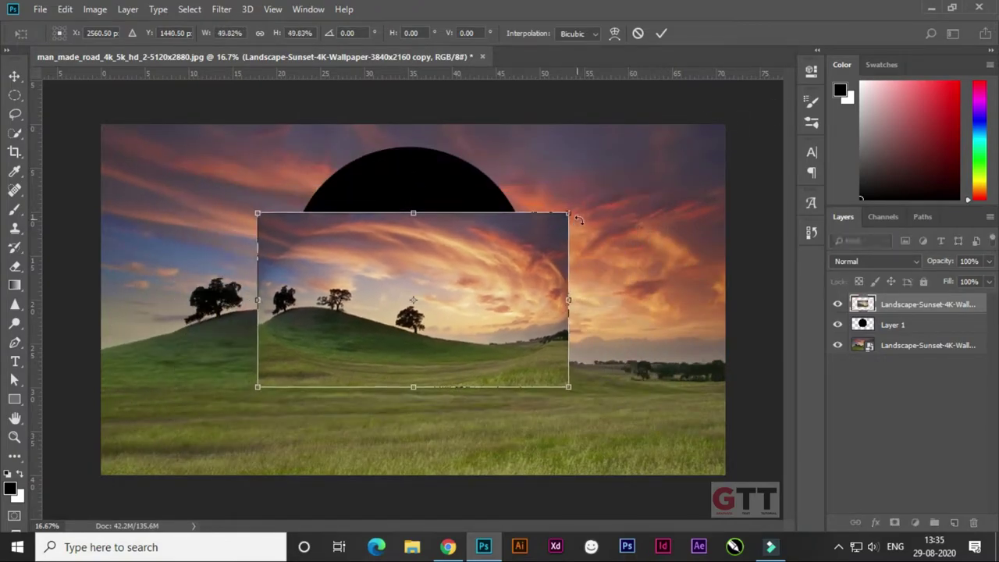
left_click_drag(944, 265, 917, 266)
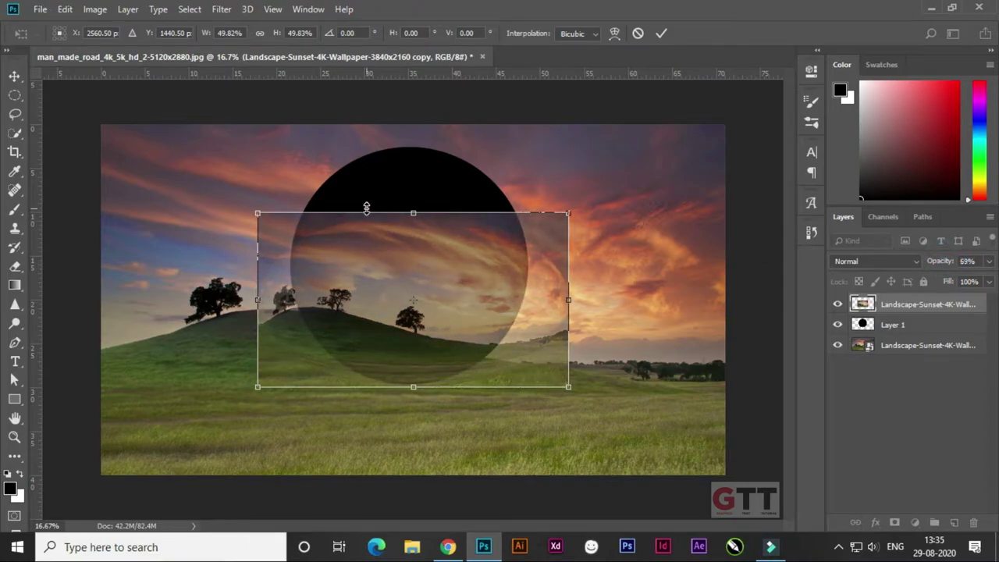
left_click_drag(411, 218, 427, 147)
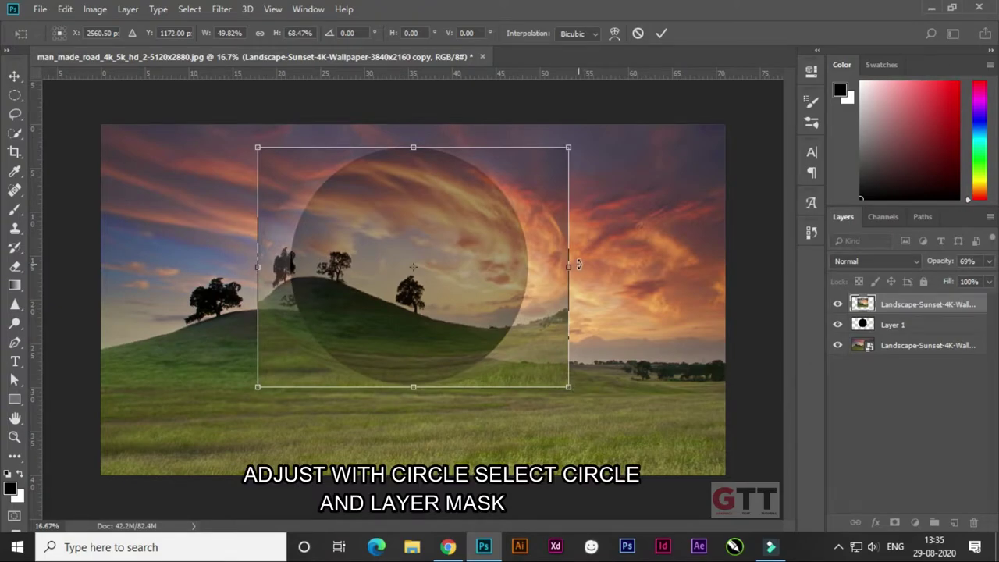
left_click_drag(572, 265, 528, 266)
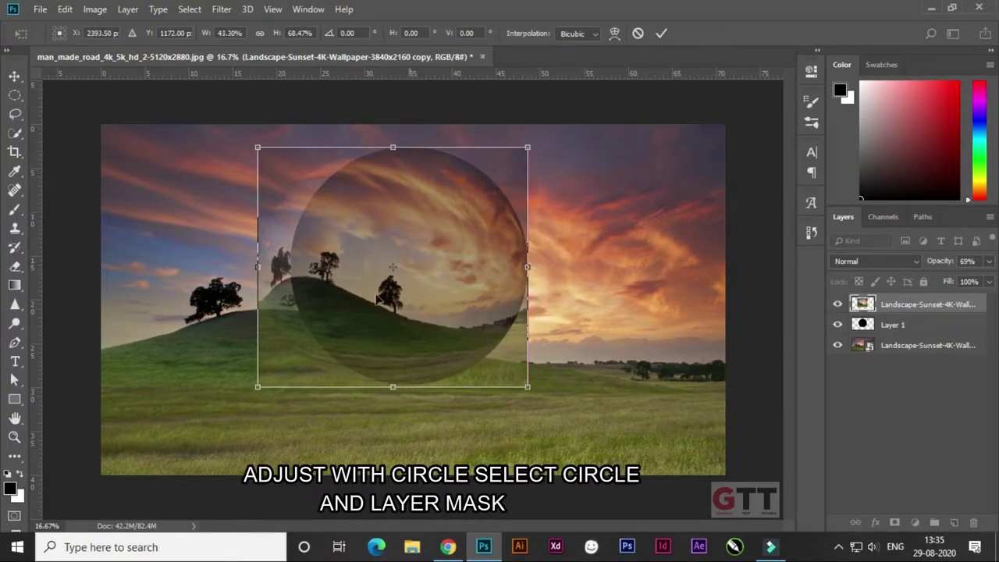
left_click_drag(258, 267, 291, 267)
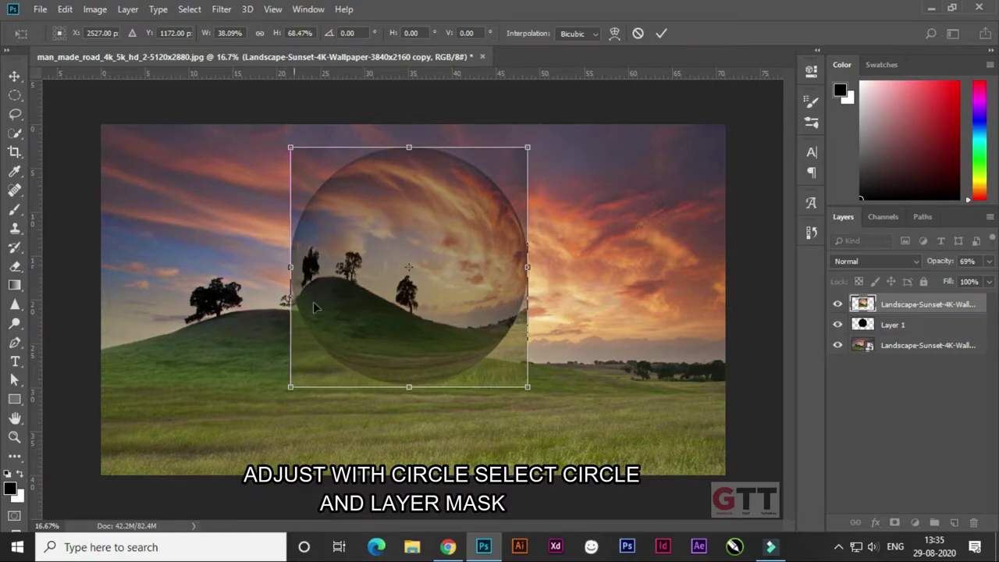
left_click_drag(411, 386, 411, 381)
key("m")
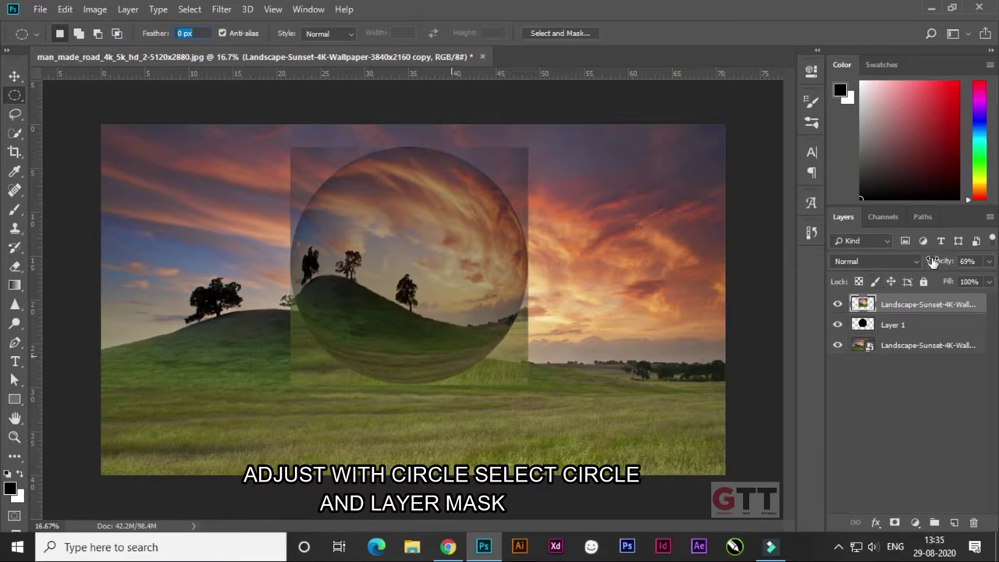
- Restore the copy to 100% opacity, mask it to the black circle, hide Layer 1, and add Layer 2
left_click_drag(934, 264, 996, 278)
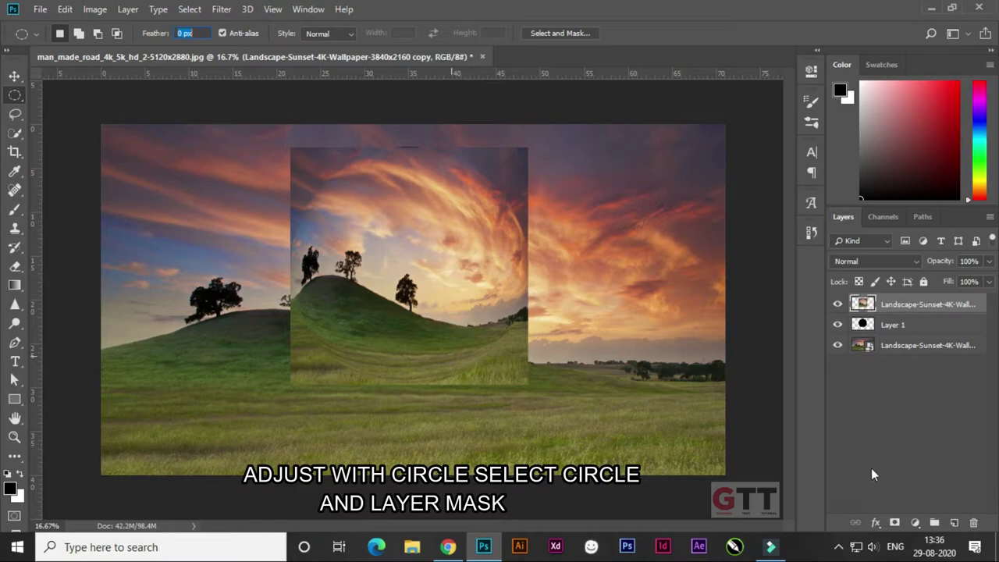
left_click(895, 522)
key("ctrl+z")
left_click(862, 323, "ctrl")
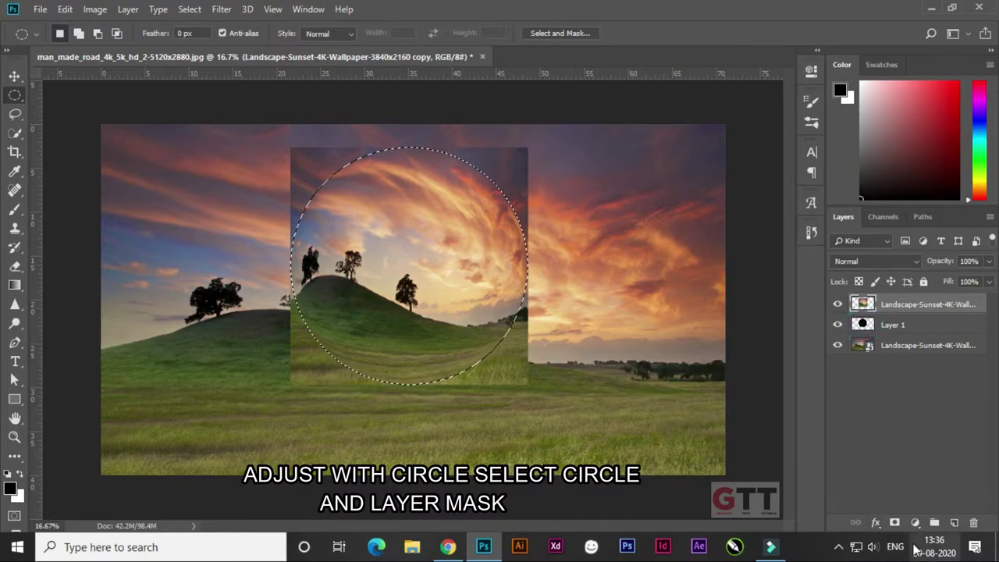
left_click(895, 523)
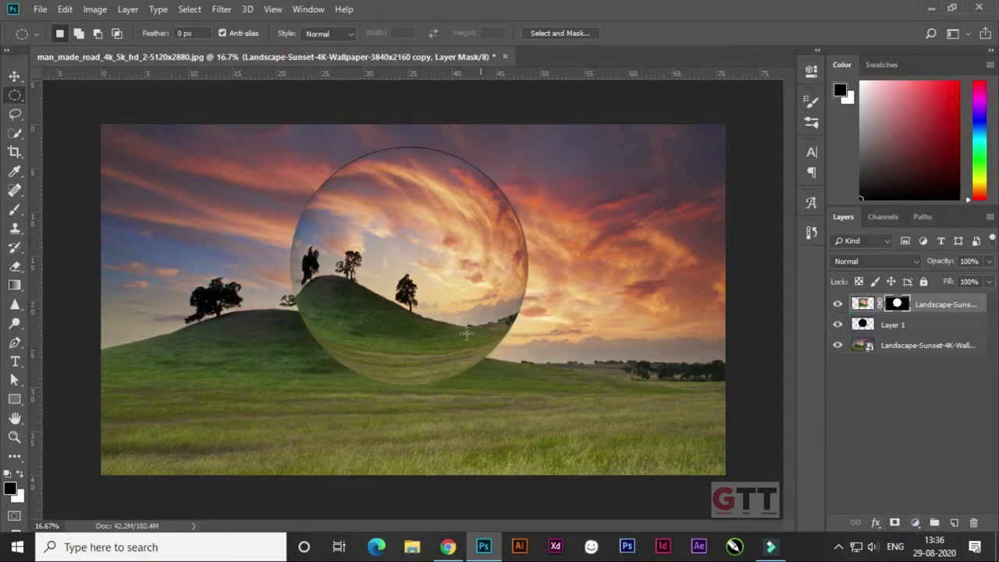
left_click(837, 325)
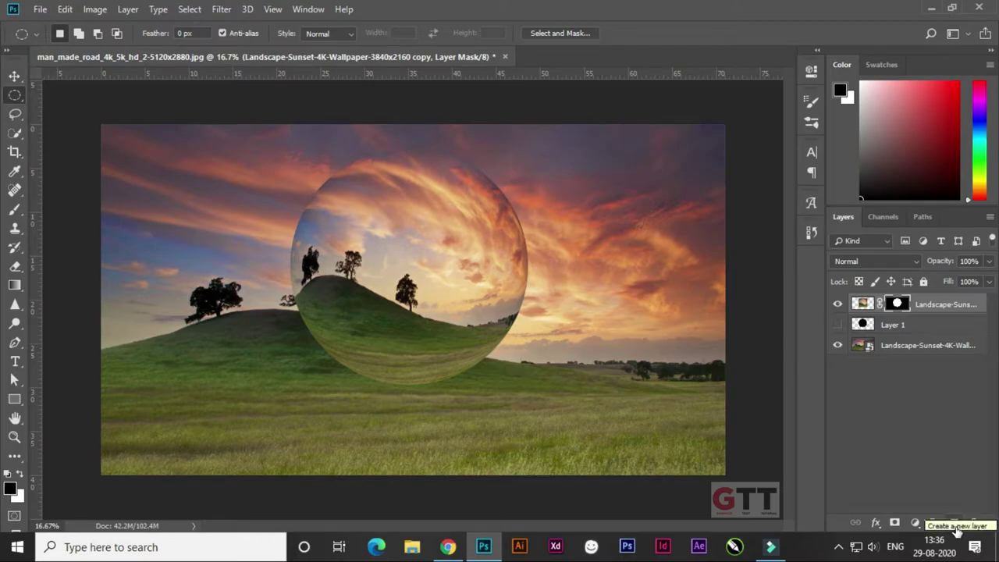
left_click(954, 523)
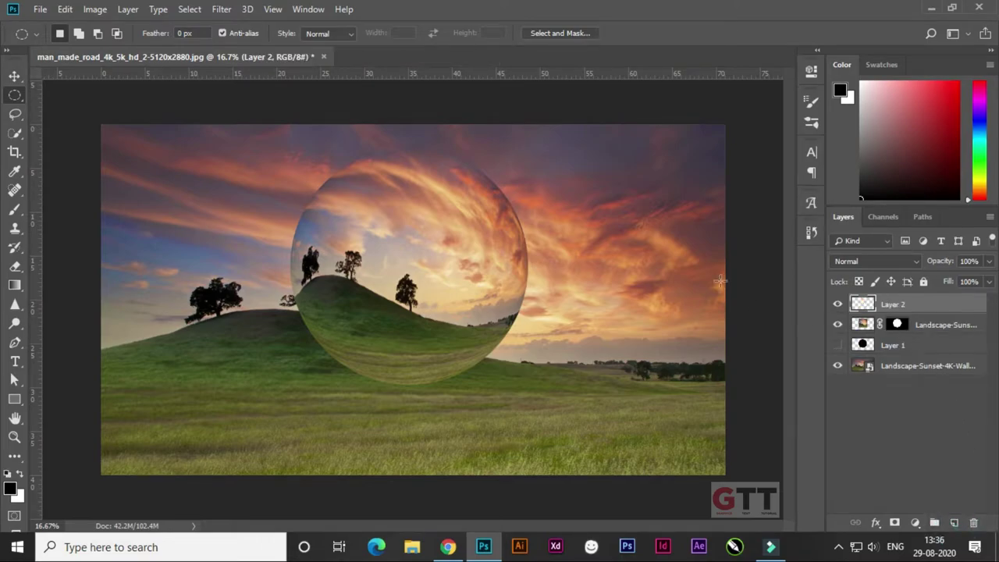
- Load the sphere as a selection and paint black shading on its lower left at 78% brush opacity
left_click(15, 209)
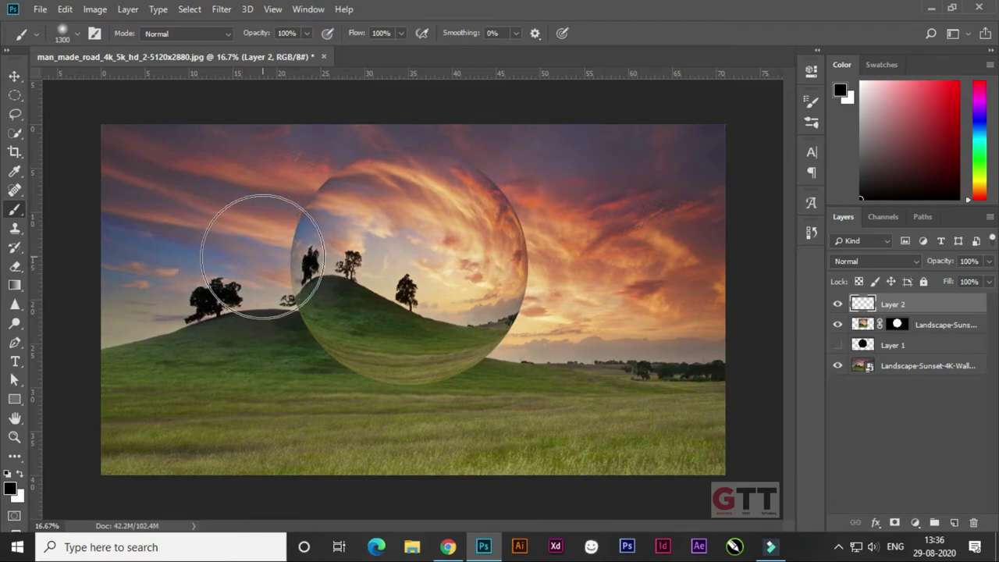
left_click(263, 255)
key("ctrl+z")
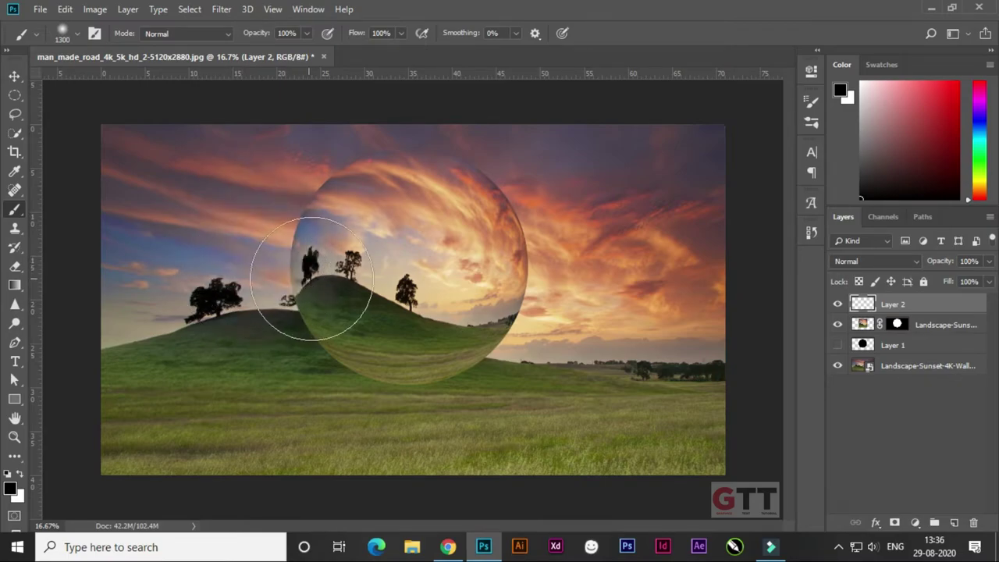
left_click(866, 344, "ctrl")
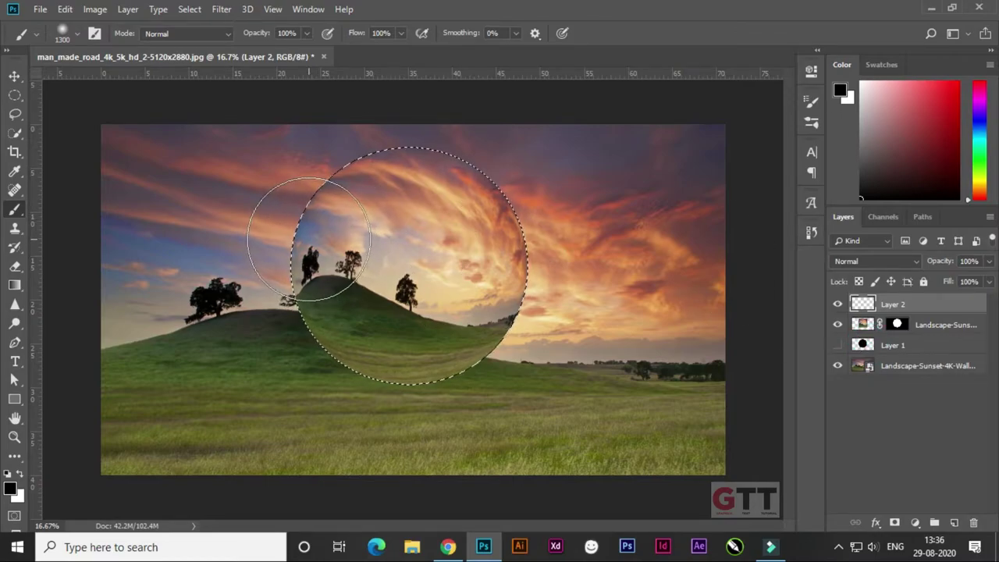
left_click_drag(308, 240, 357, 356)
key("ctrl+z")
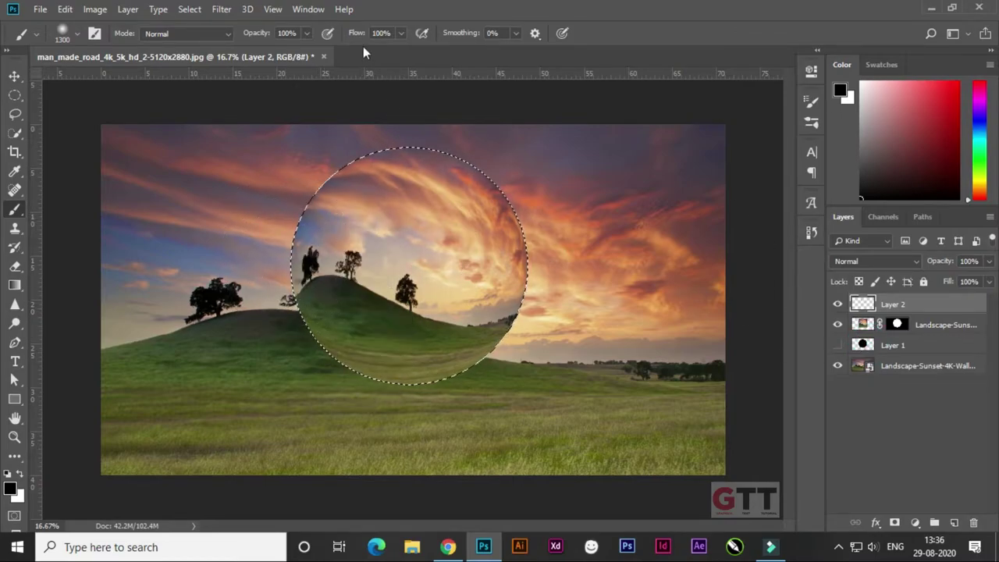
left_click_drag(264, 33, 248, 34)
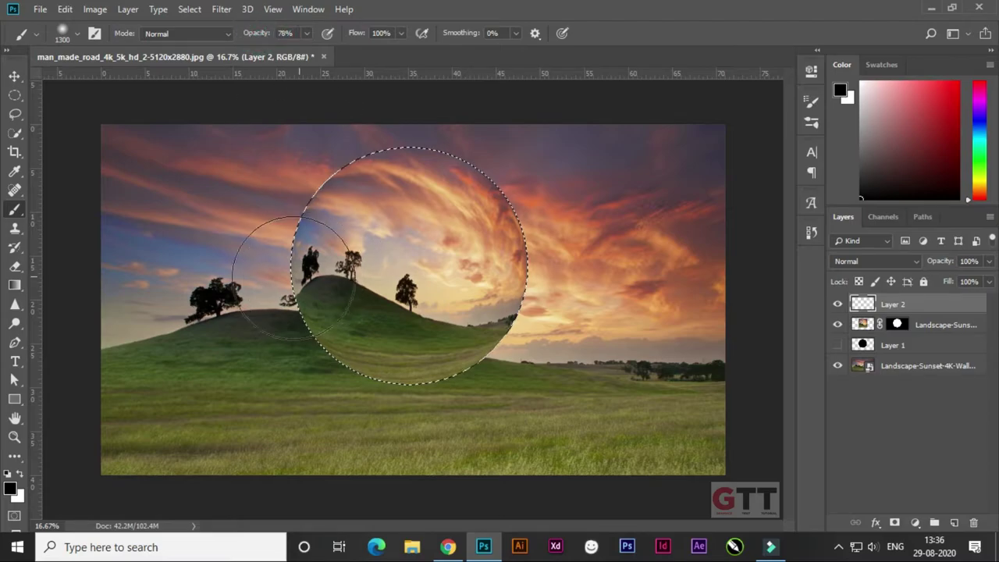
left_click_drag(292, 277, 390, 347)
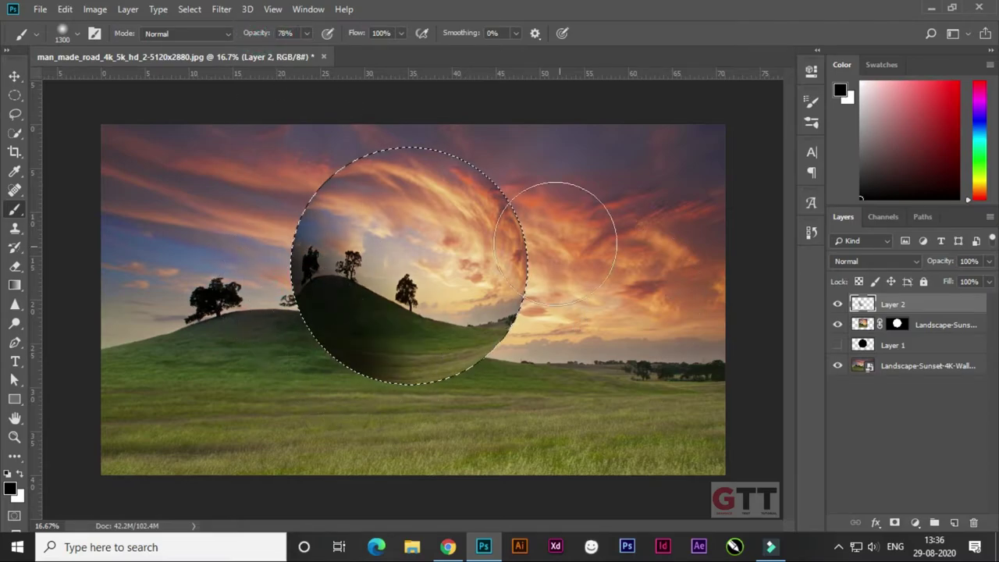
- Paint white highlights across the sphere's upper left and along its upper-right edge
key("x")
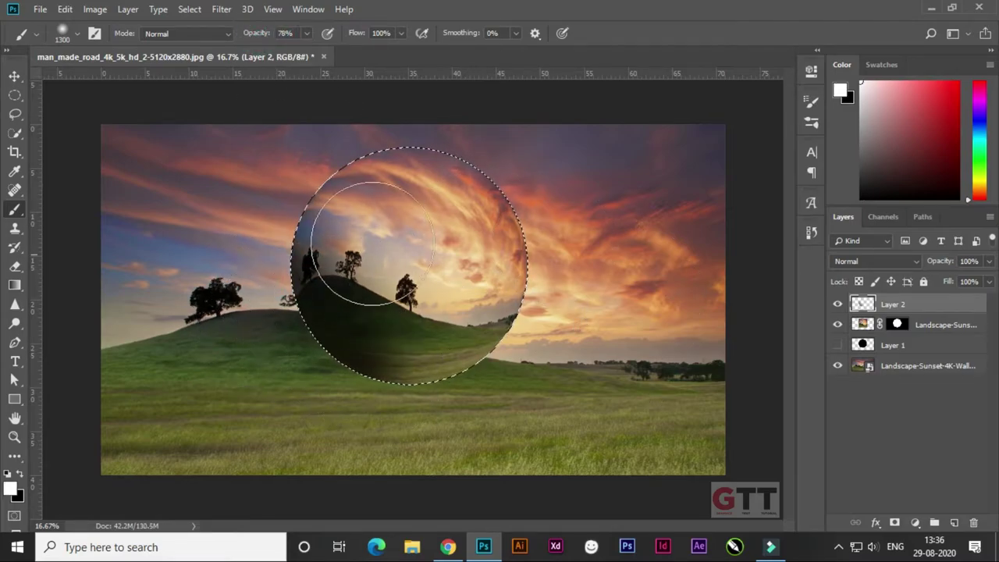
mouse_move(371, 243)
left_mouse_down()
mouse_move(416, 122)
mouse_move(446, 146)
left_mouse_up()
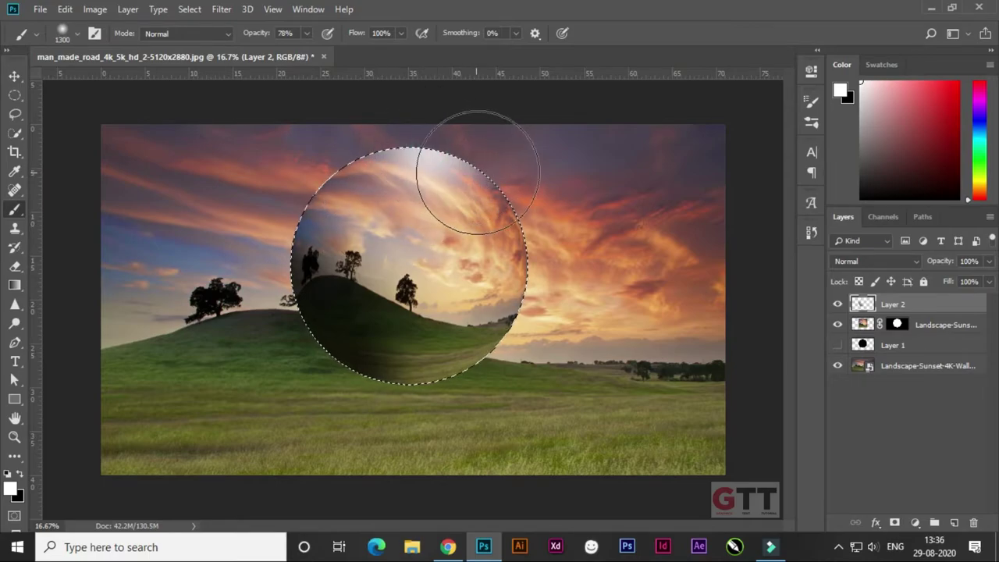
key("x")
left_click(513, 178)
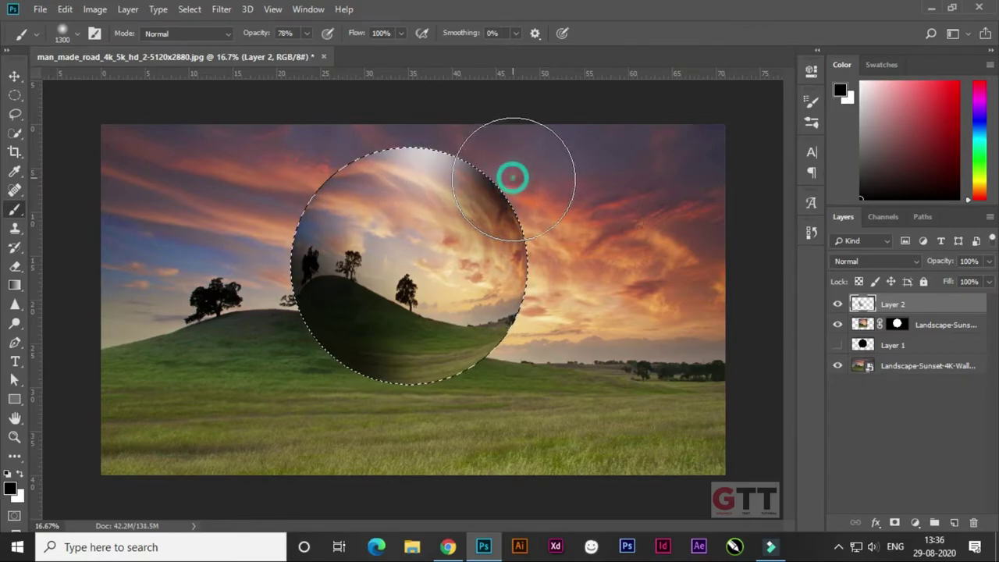
key("x")
left_click(509, 178)
left_click(485, 167)
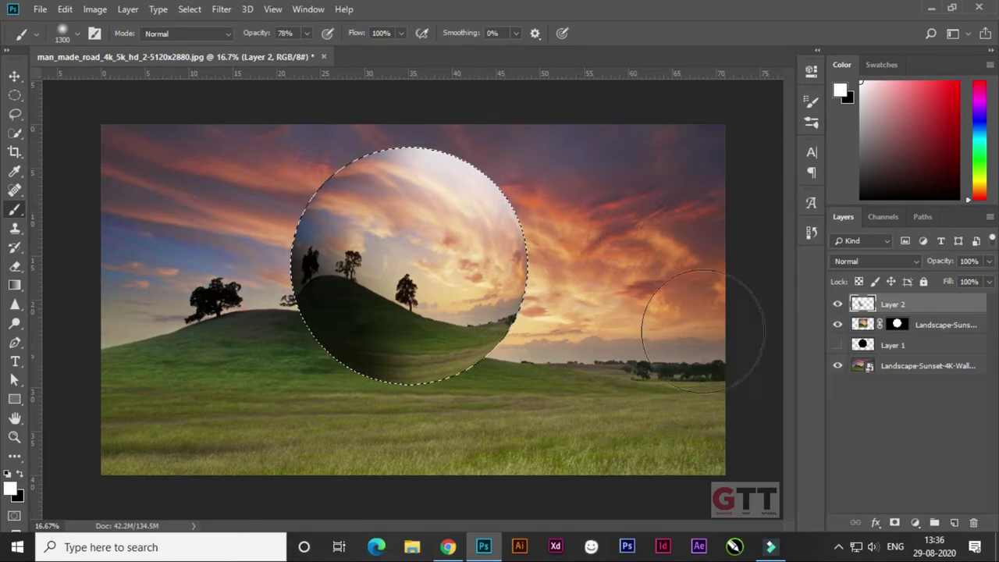
left_click(871, 262)
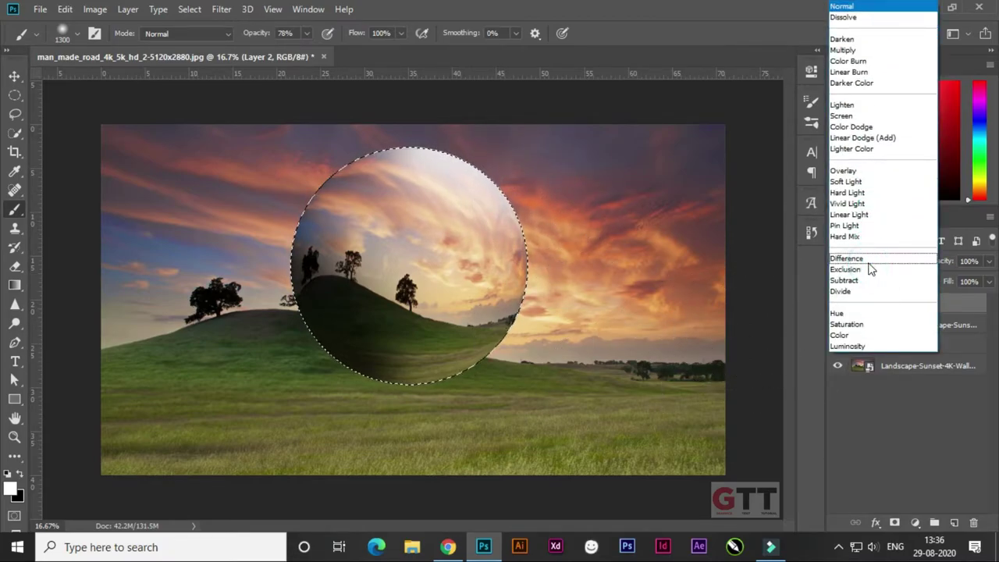
- Set Layer 2 to Soft Light blending at 42% opacity and deselect the sphere
left_click(870, 183)
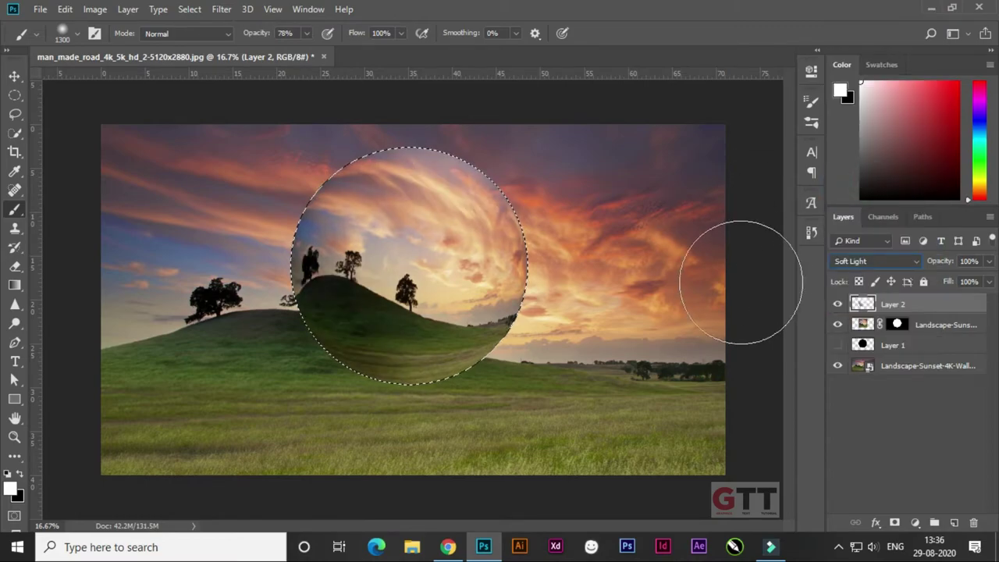
left_click_drag(938, 261, 905, 263)
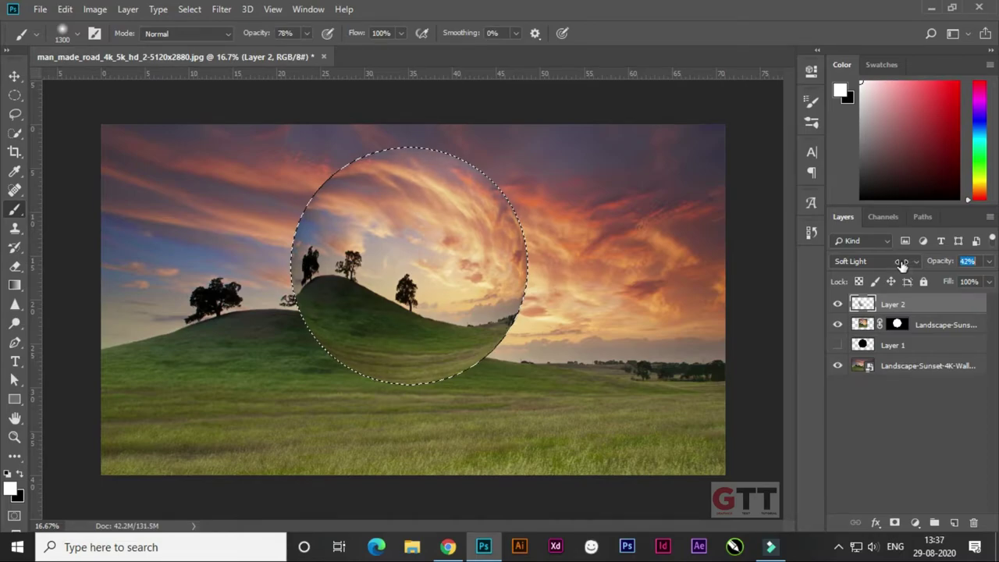
key("Return")
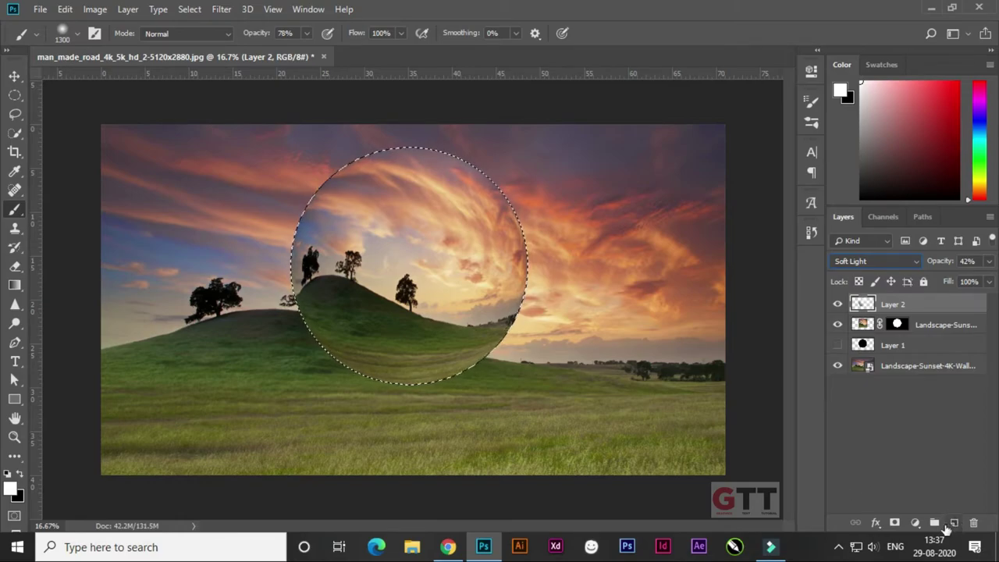
key("ctrl+d")
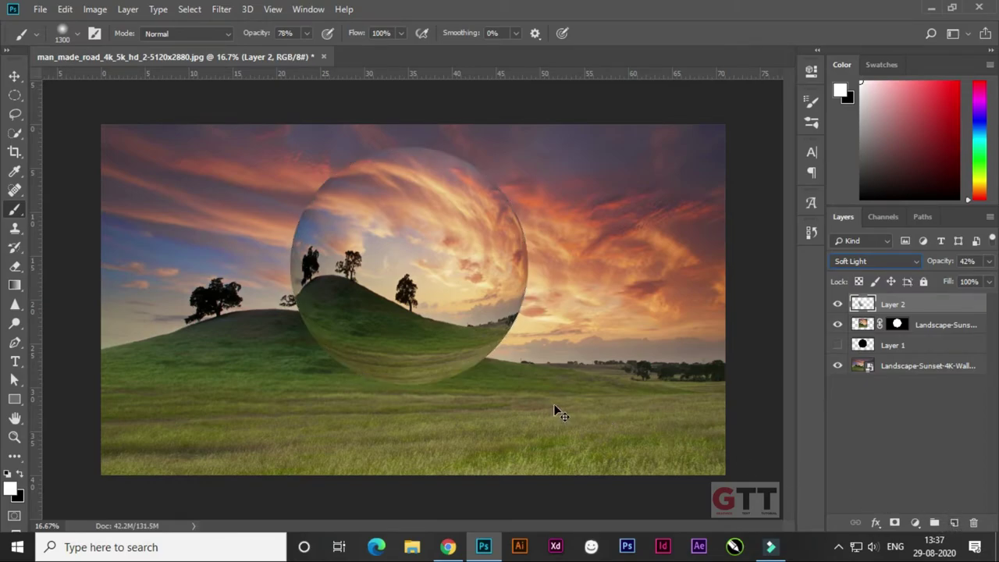
- Give the sphere layer a white Overlay Inner Glow, 250 px size and 32% opacity
double_click(977, 329)
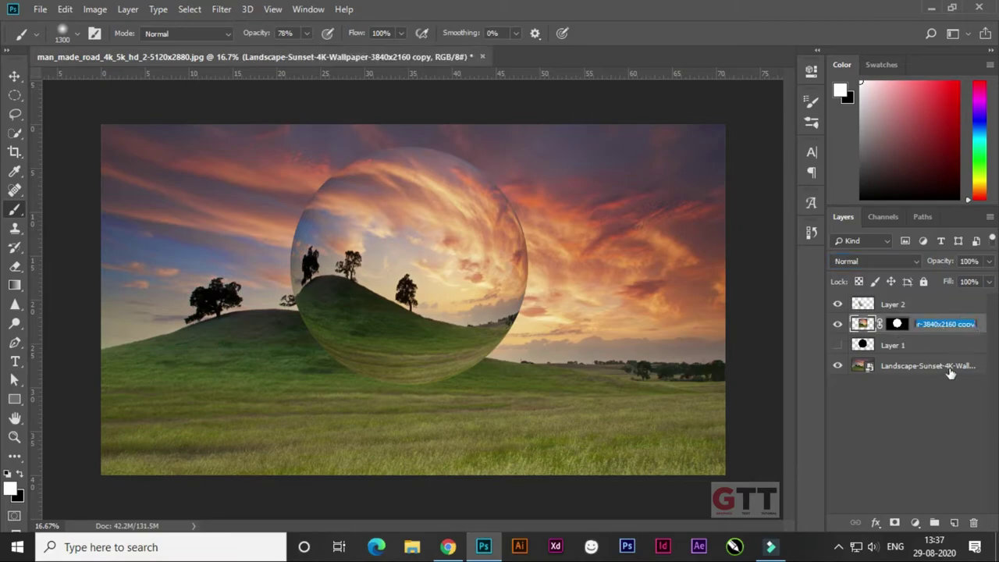
double_click(981, 331)
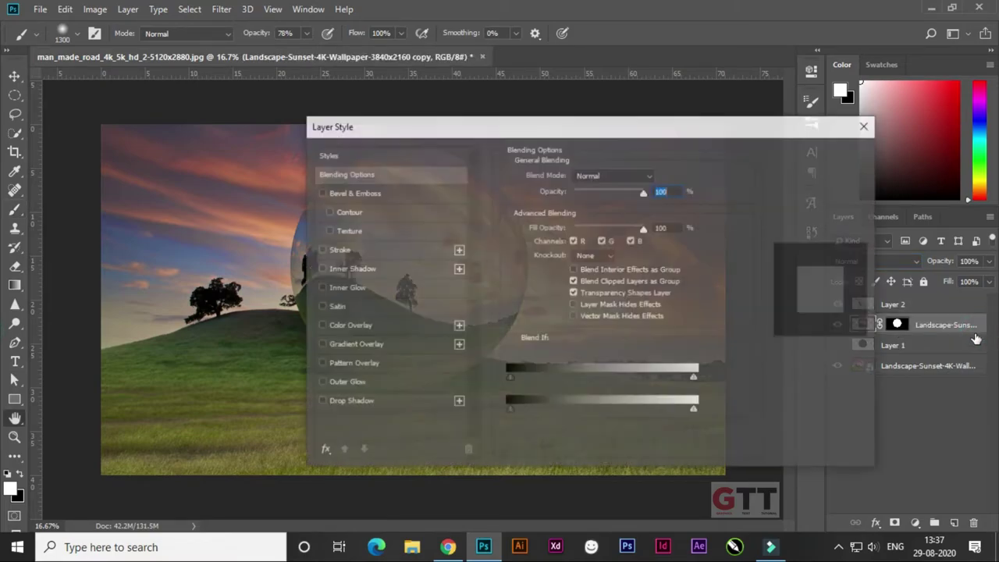
left_click_drag(484, 140, 646, 143)
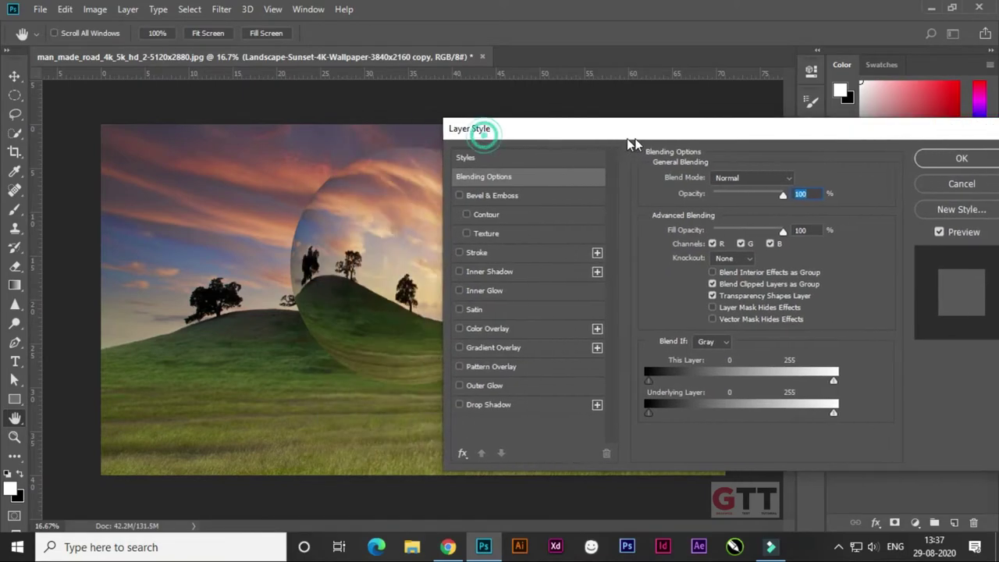
left_click(513, 291)
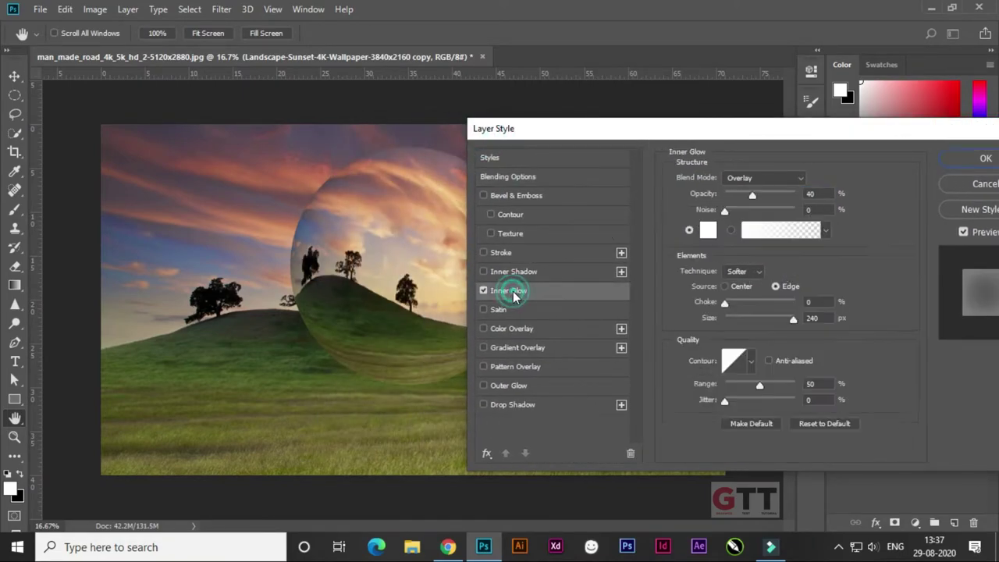
left_click(707, 230)
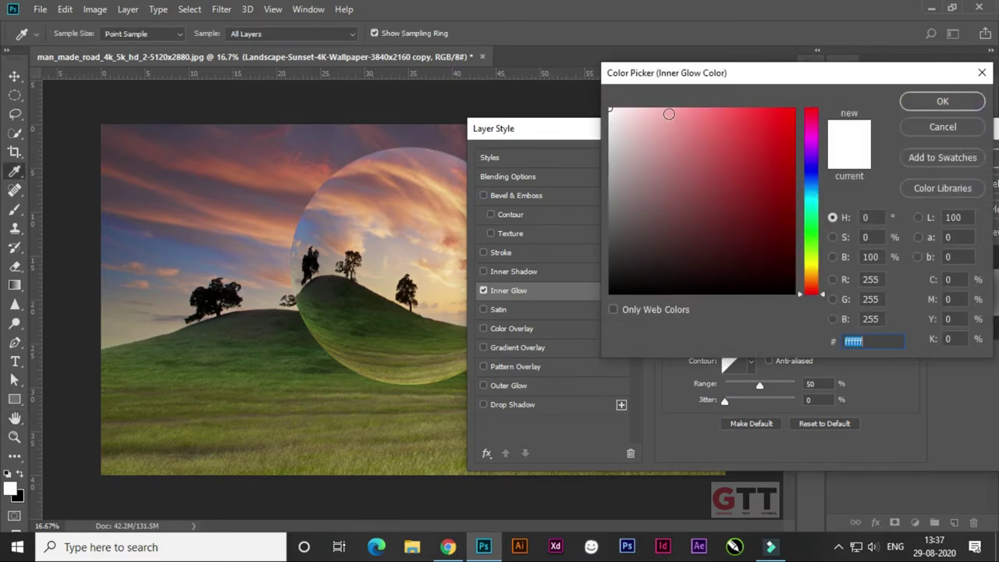
left_click(930, 109)
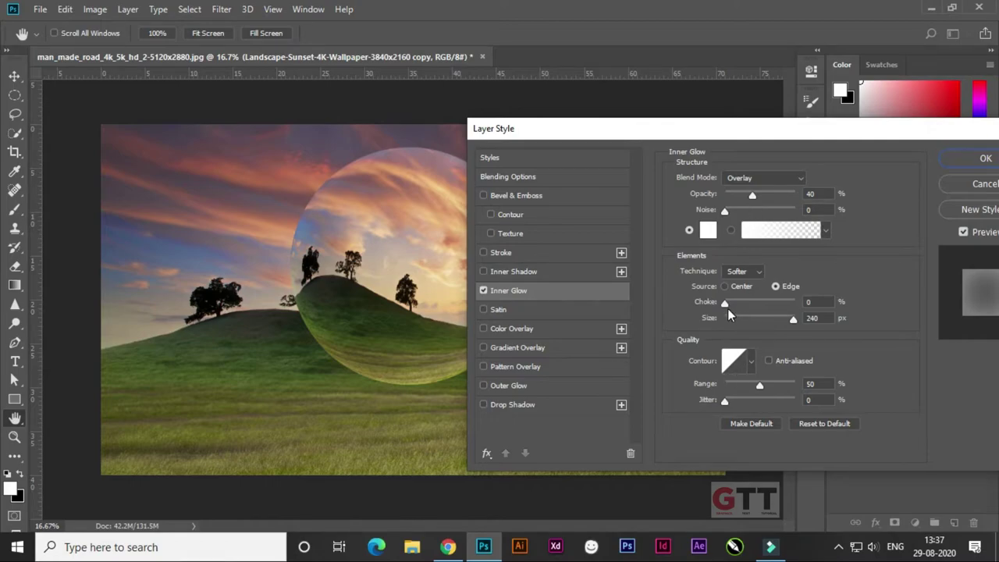
mouse_move(786, 320)
left_mouse_down()
mouse_move(768, 320)
mouse_move(786, 319)
left_mouse_up()
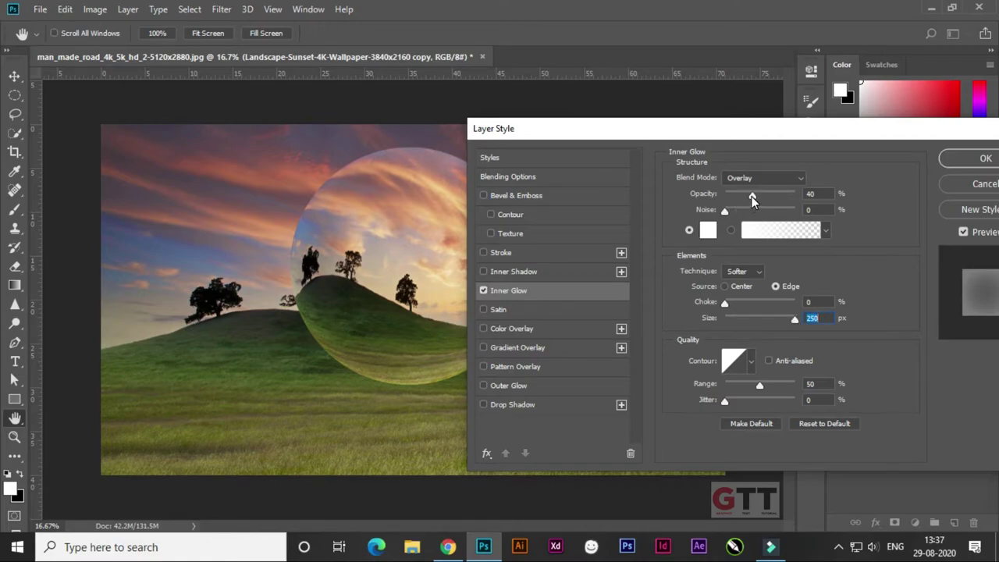
left_click_drag(751, 197, 749, 197)
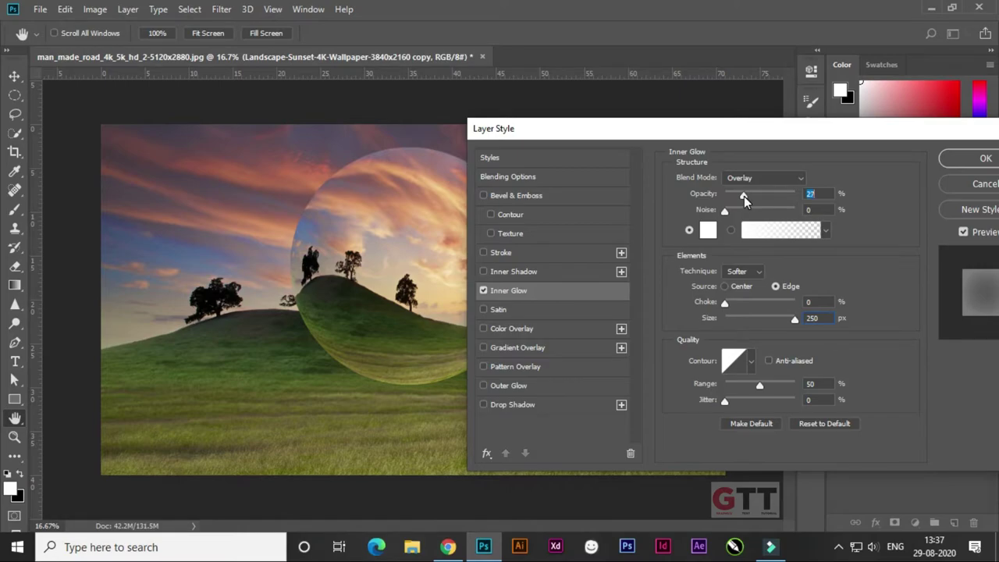
left_click(980, 159)
key("b")
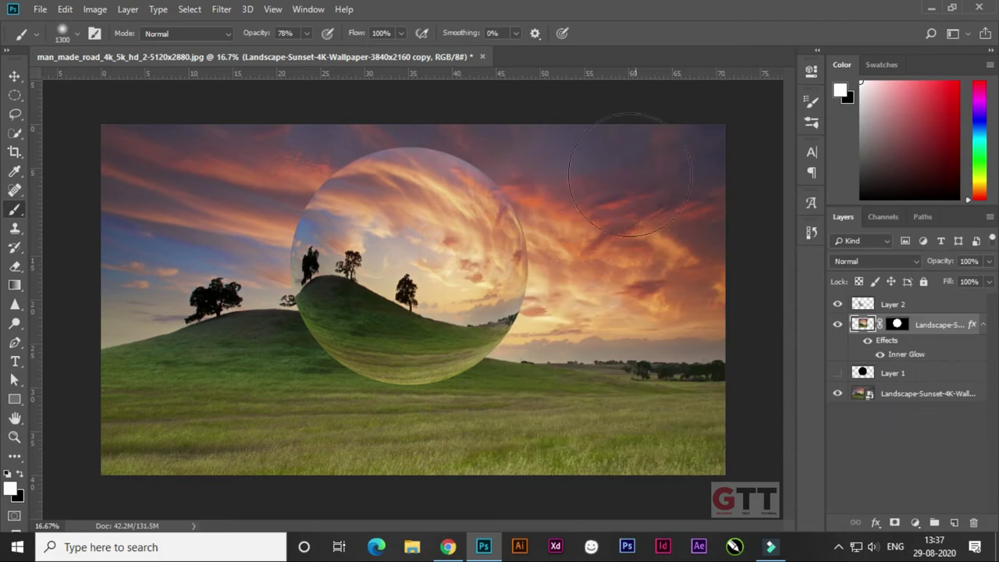
- Add Layer 3 above the landscape and dab a soft black blob at 100% opacity over the left tree
left_click(937, 375)
left_click(936, 394)
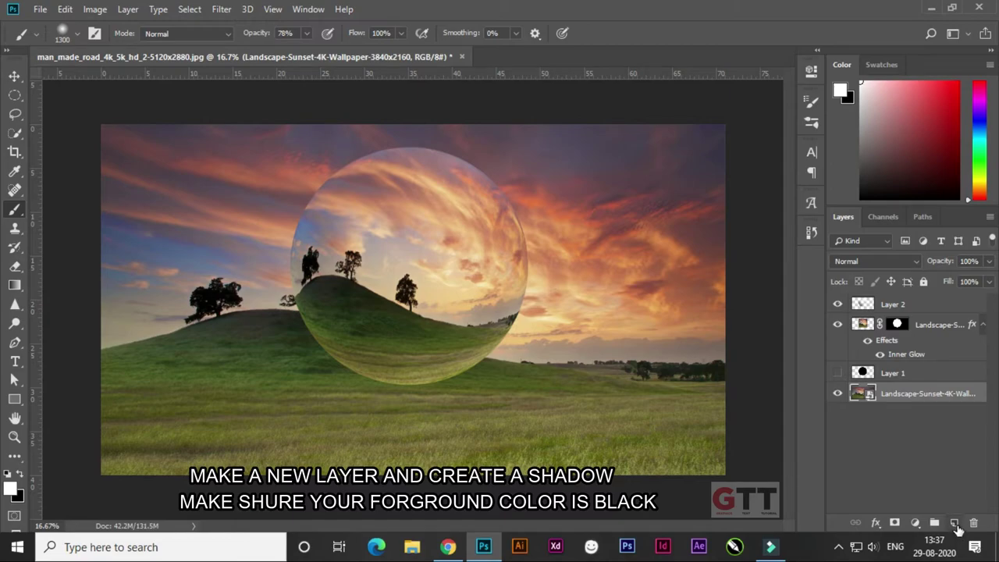
left_click(954, 523)
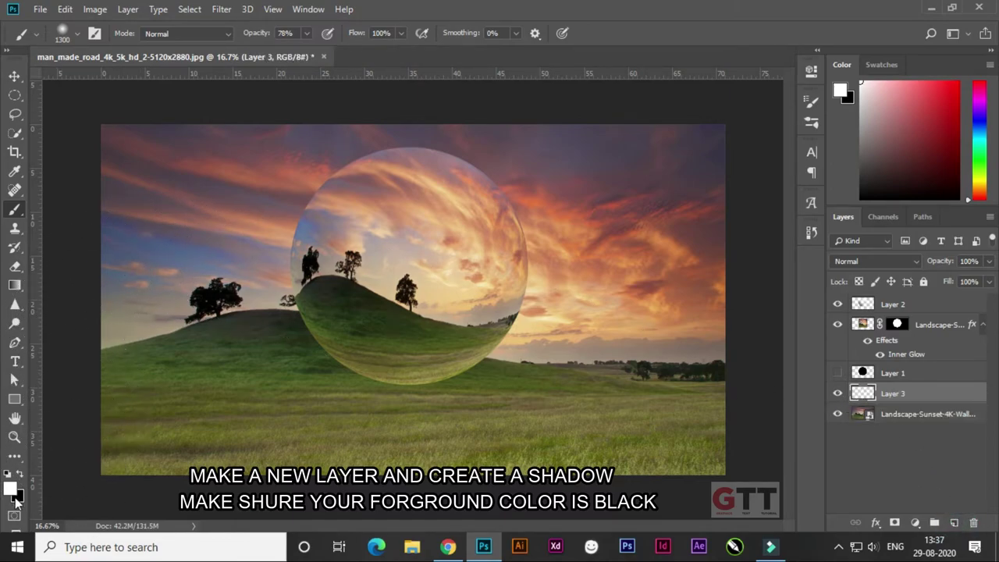
key("x")
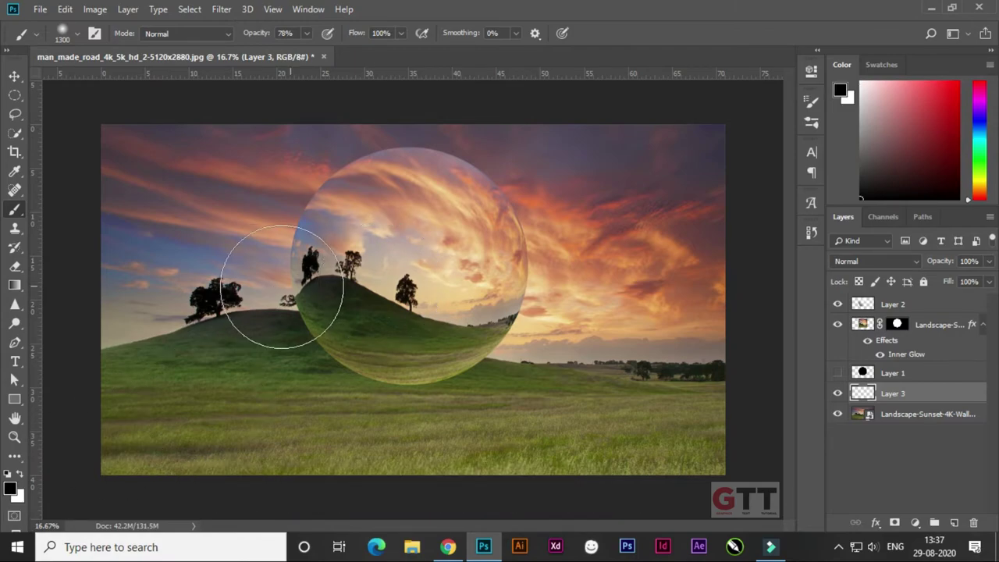
left_click_drag(224, 288, 290, 312)
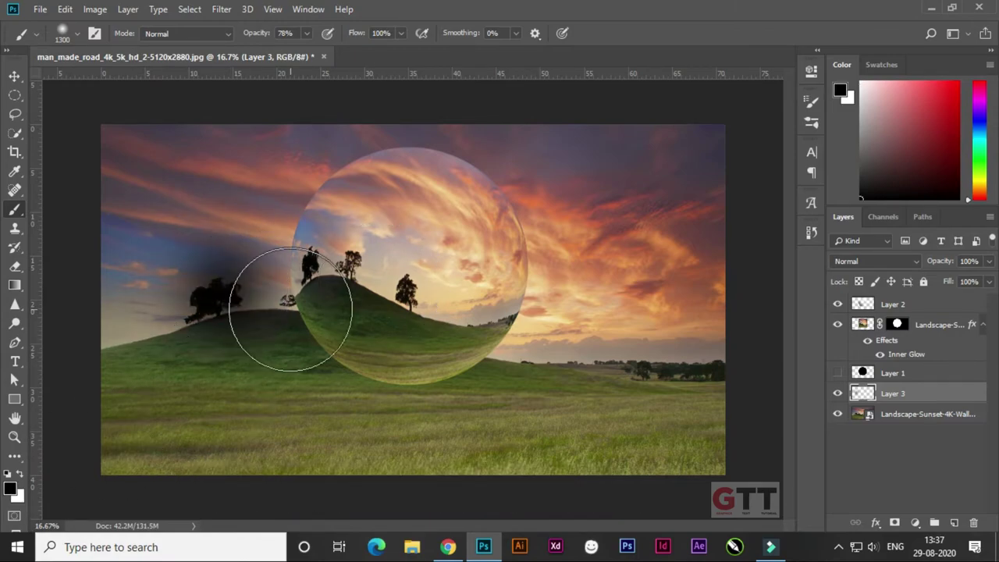
key("ctrl+z")
left_click_drag(241, 31, 265, 32)
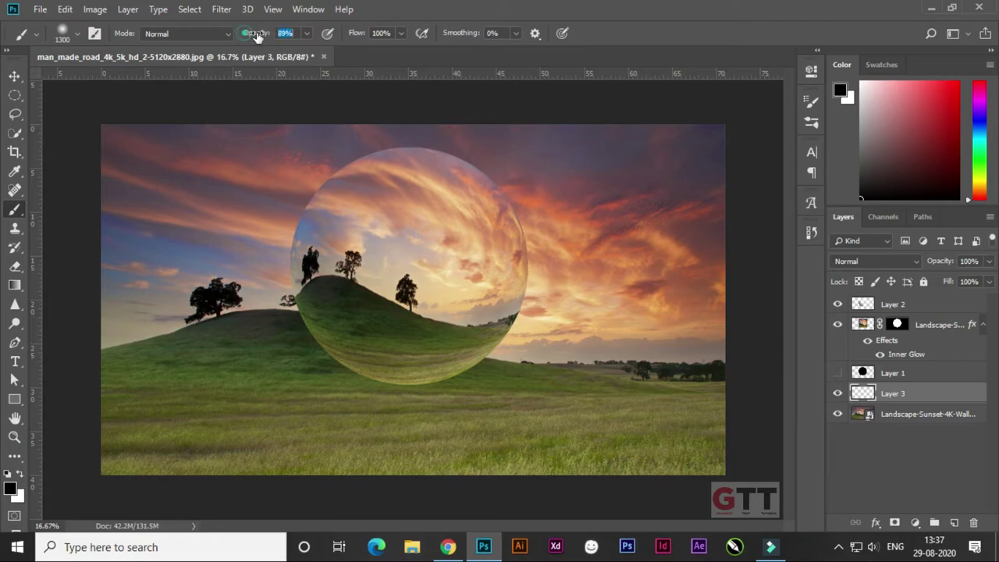
type("100")
left_click(200, 300)
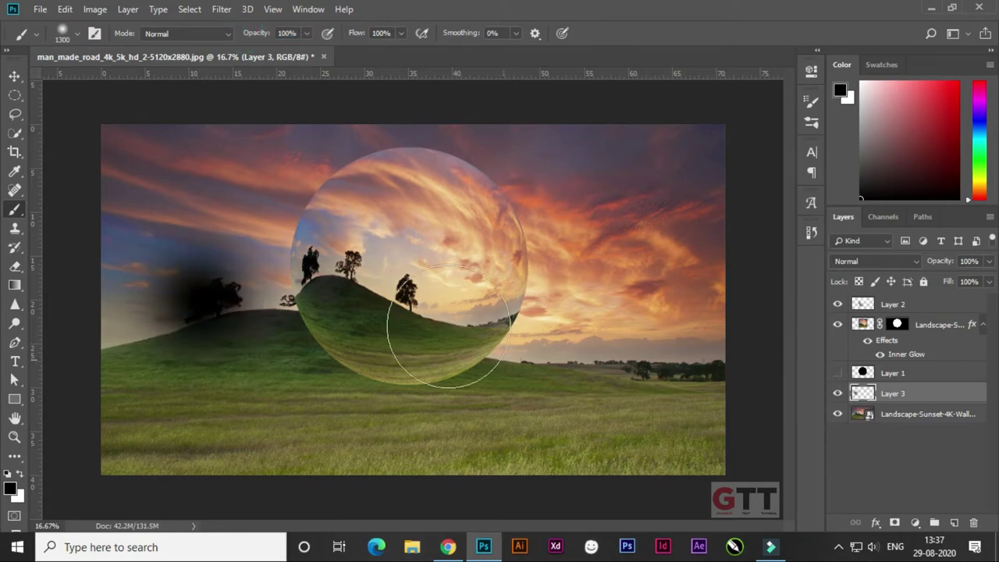
- Flatten and widen the black blob into a shadow on the grass beneath the crystal ball
key("ctrl+t")
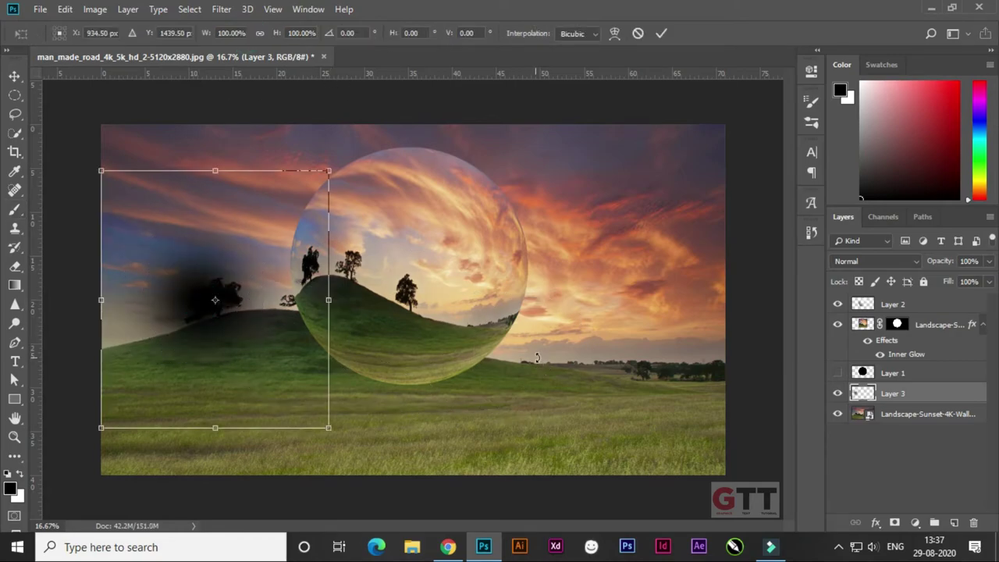
left_click_drag(219, 172, 214, 385)
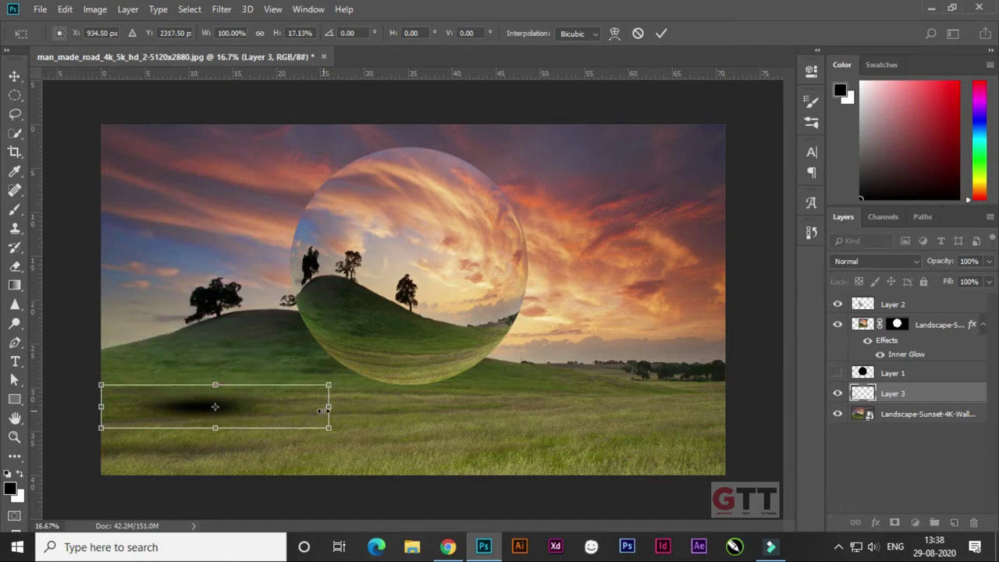
left_click_drag(329, 406, 602, 406)
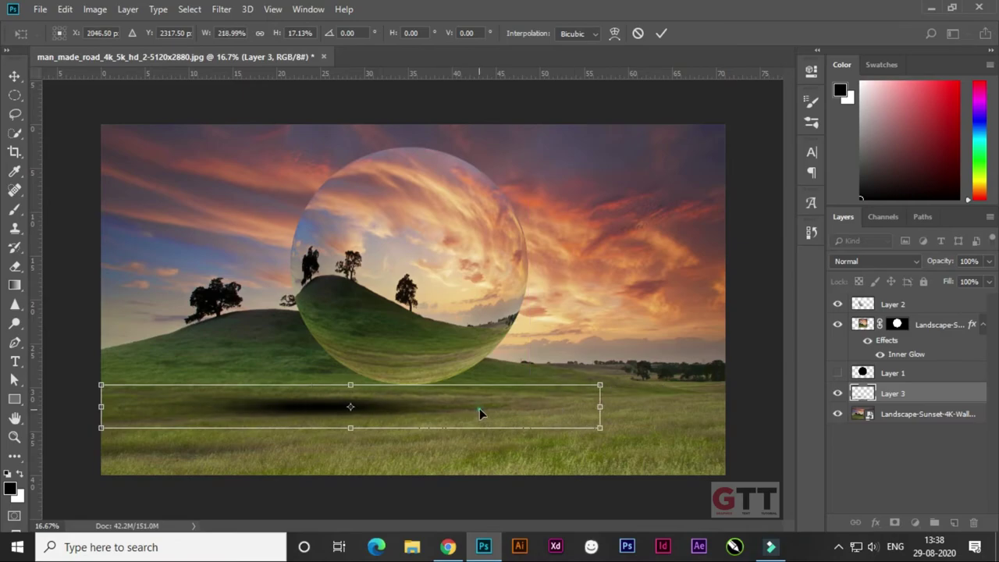
left_click_drag(479, 408, 545, 444)
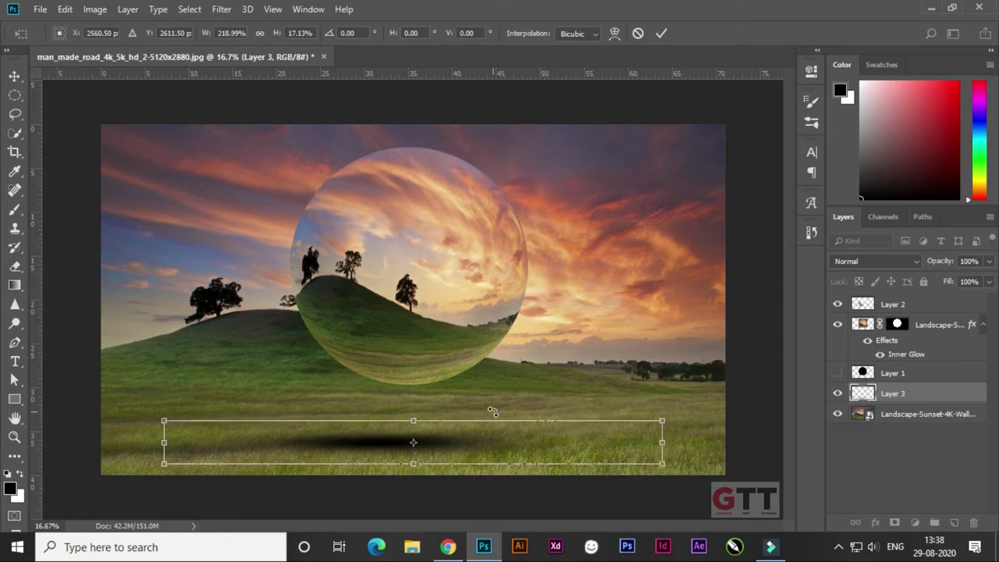
key("Return")
key("b")
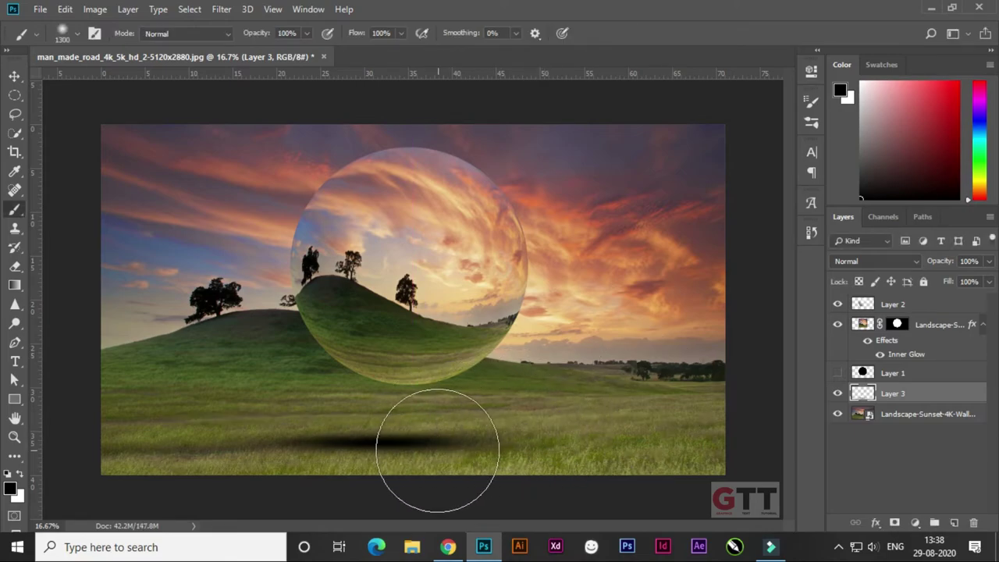
- Blend Layer 3's ground shadow in Soft Light at 97% opacity
mouse_move(411, 443)
left_mouse_down()
mouse_move(441, 448)
mouse_move(430, 447)
left_mouse_up()
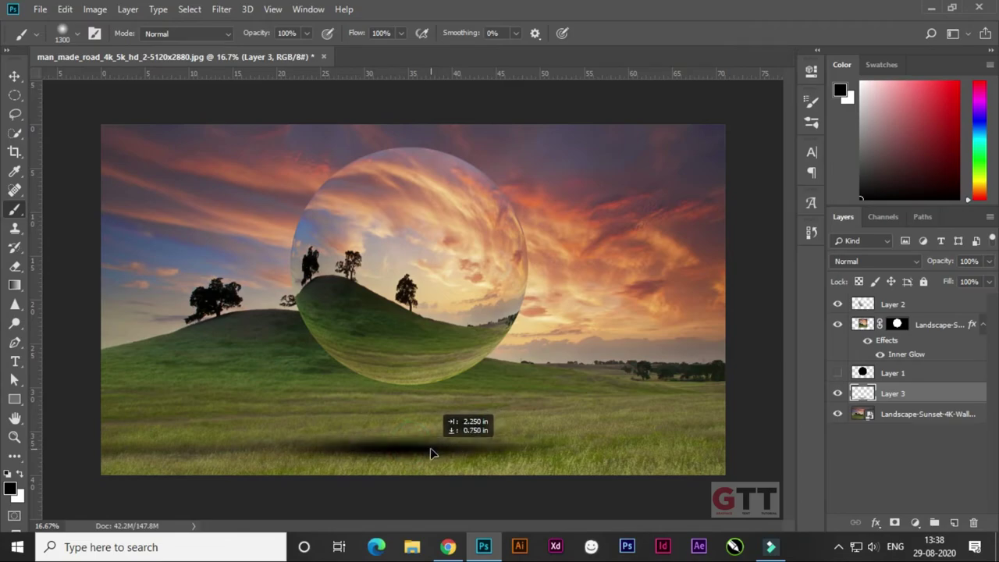
left_click(877, 262)
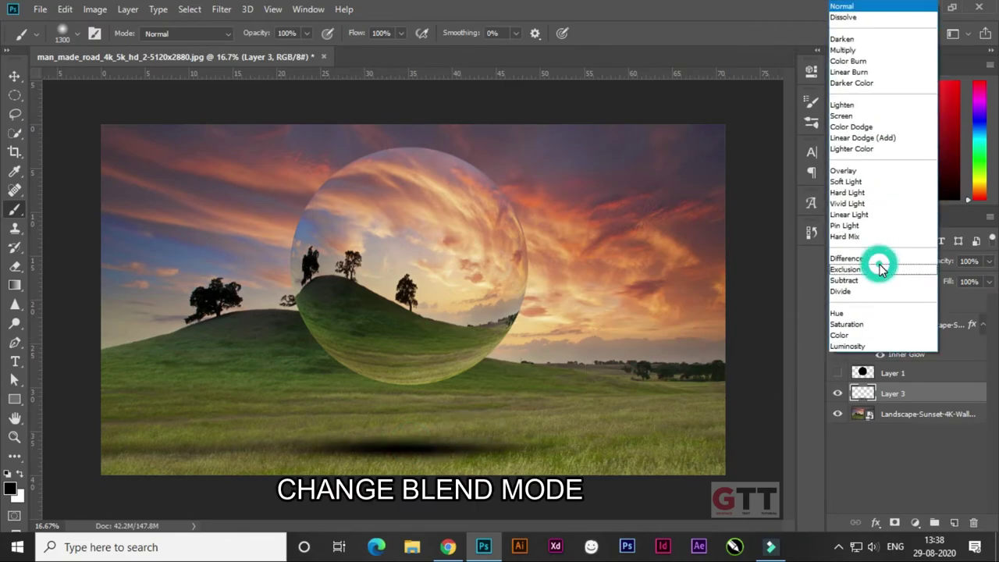
left_click(874, 182)
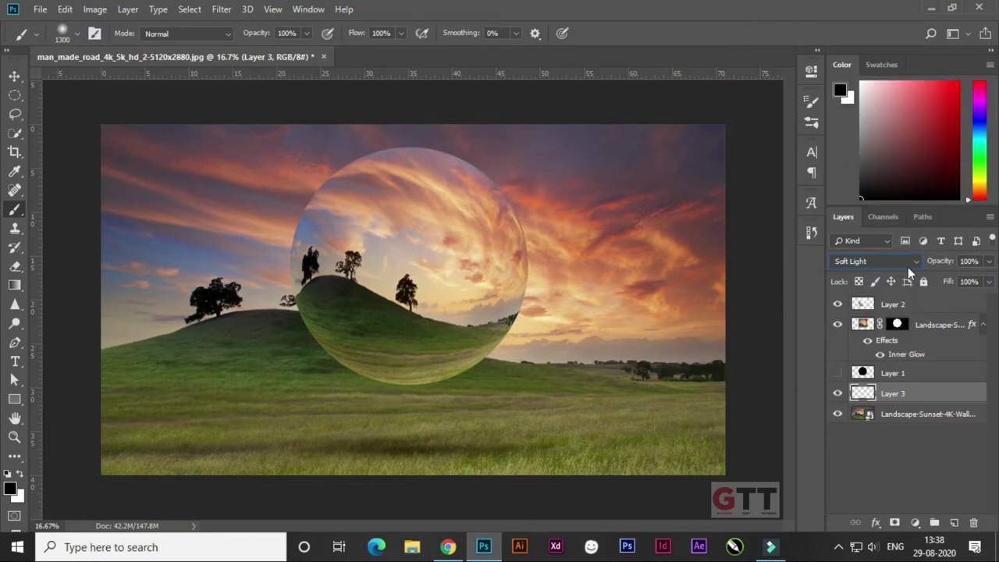
left_click_drag(937, 263, 933, 265)
left_click(879, 262)
left_click(858, 185)
left_click_drag(938, 265, 944, 266)
scroll(672, 424, "up", 2)
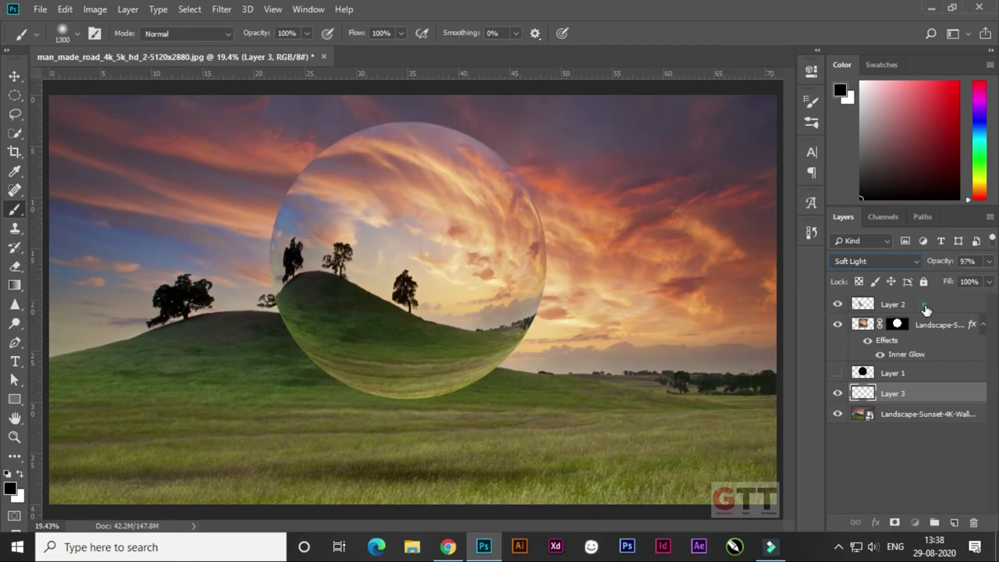
left_click(924, 306)
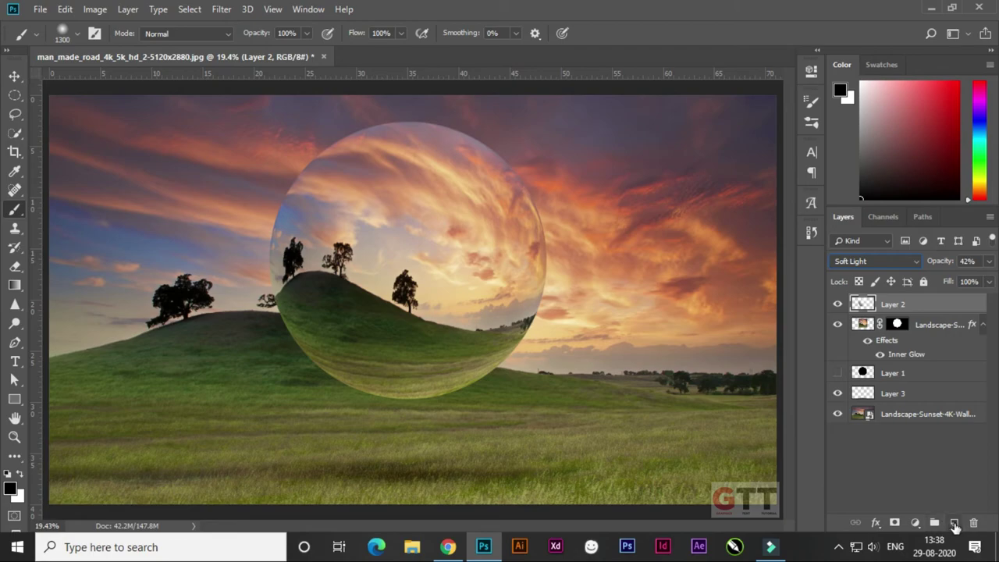
- On a new layer, paint a small white highlight across the ball's upper area
left_click(953, 523)
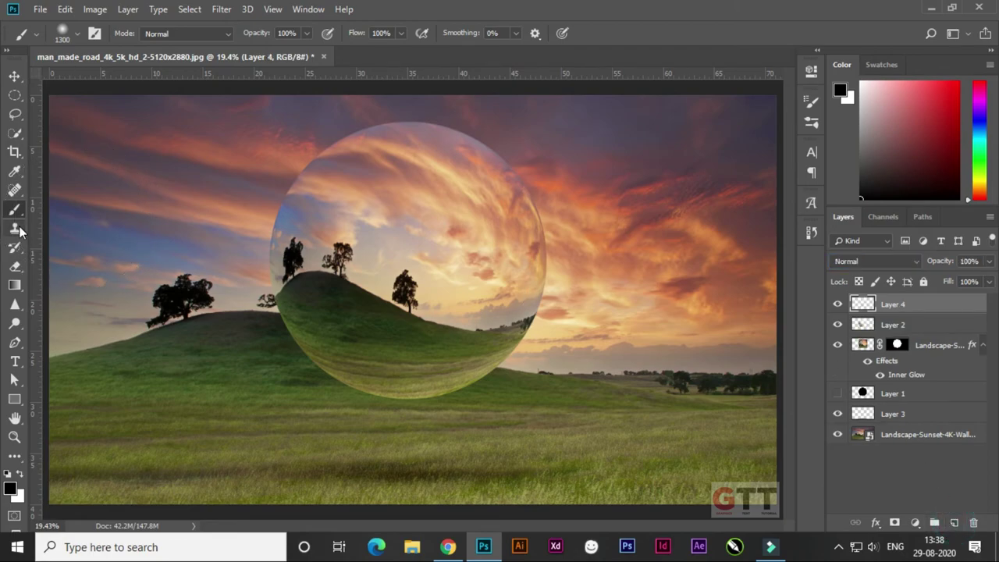
left_click(20, 476)
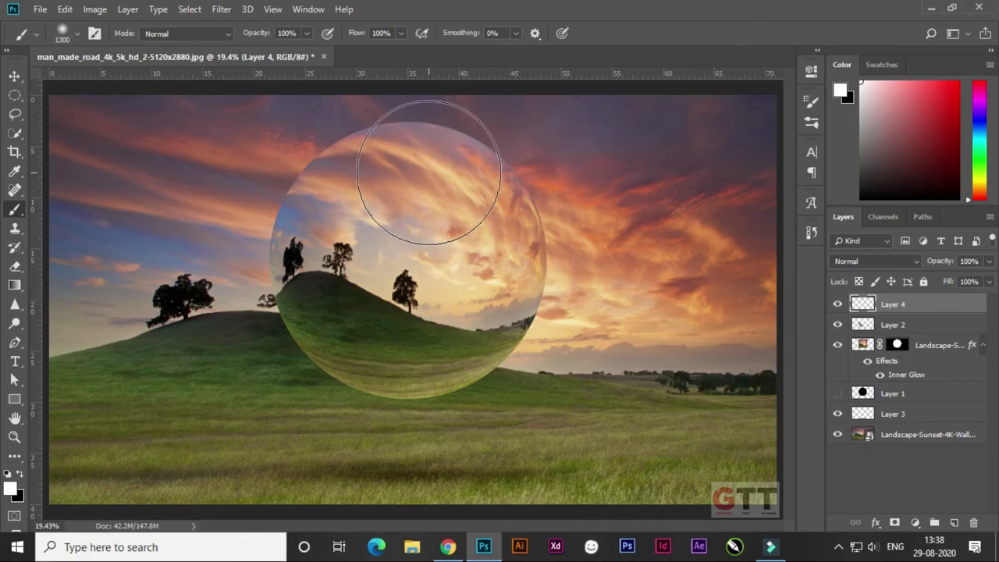
key("bracketleft")
key("bracketleft")
key("bracketleft")
key("bracketleft")
key("bracketleft")
key("bracketleft")
key("bracketleft")
key("bracketleft")
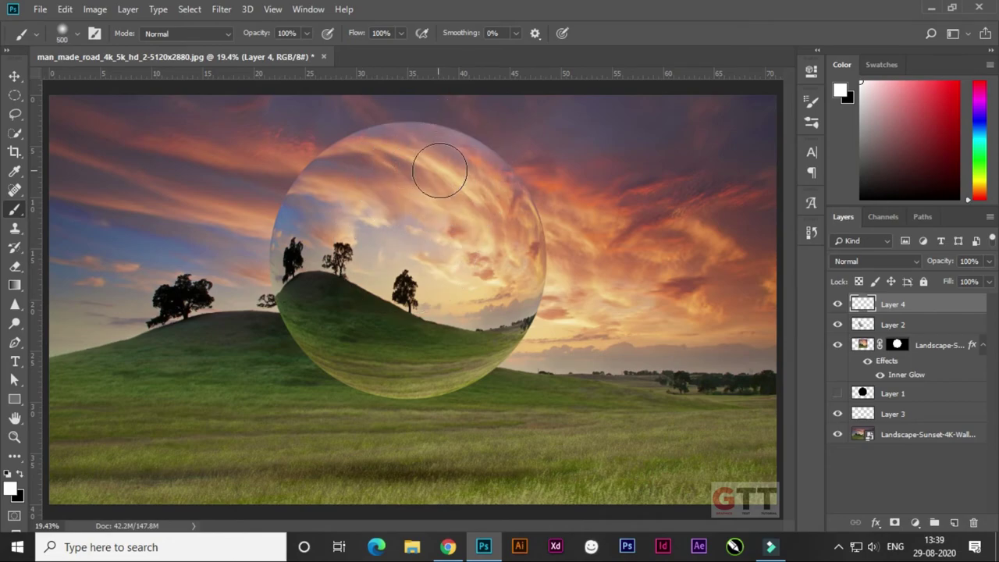
key("bracketleft")
key("bracketleft")
mouse_move(434, 159)
left_mouse_down()
mouse_move(468, 167)
mouse_move(499, 201)
left_mouse_up()
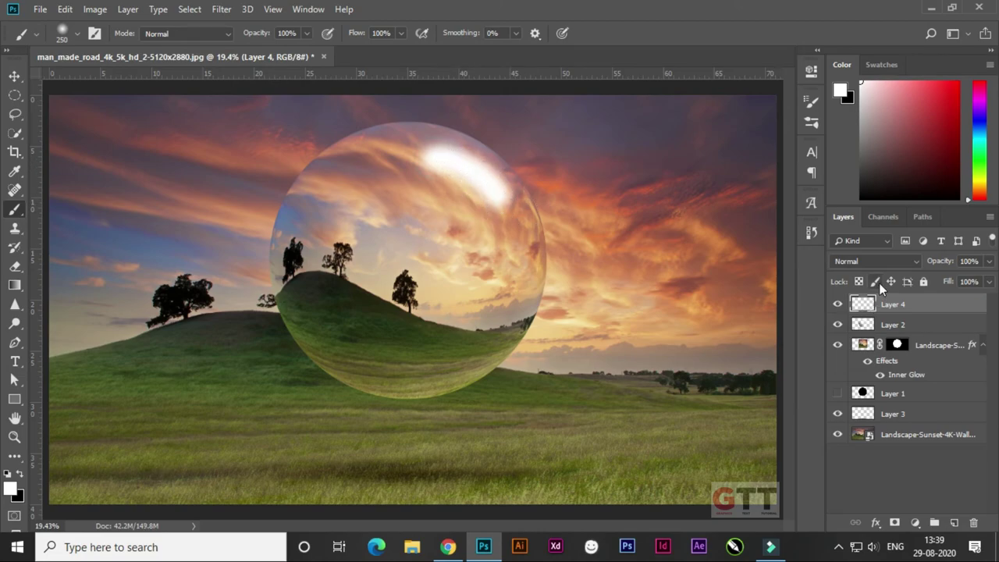
- Blend the highlight layer in Overlay at 72% opacity
left_click(882, 261)
left_click(872, 173)
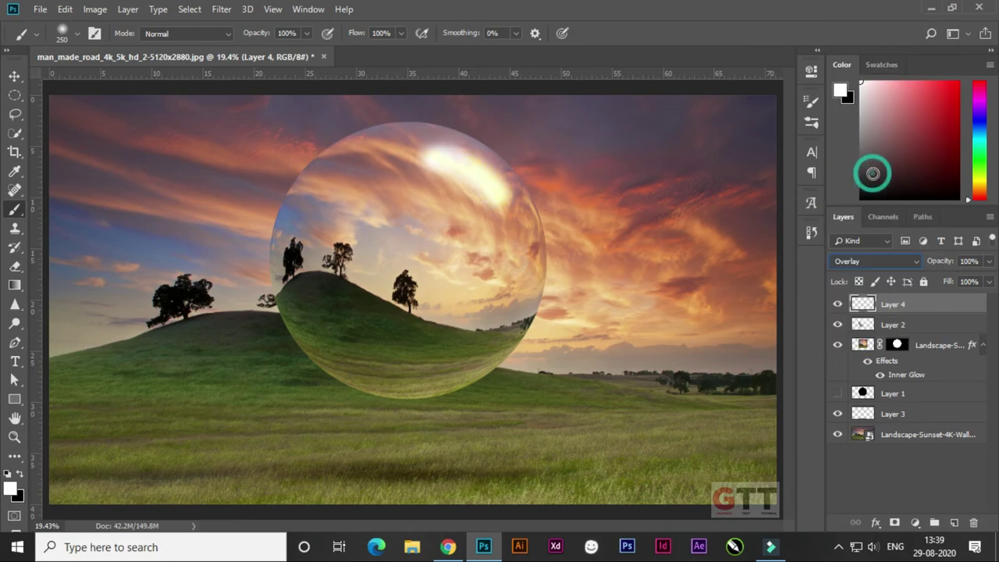
left_click_drag(948, 265, 932, 265)
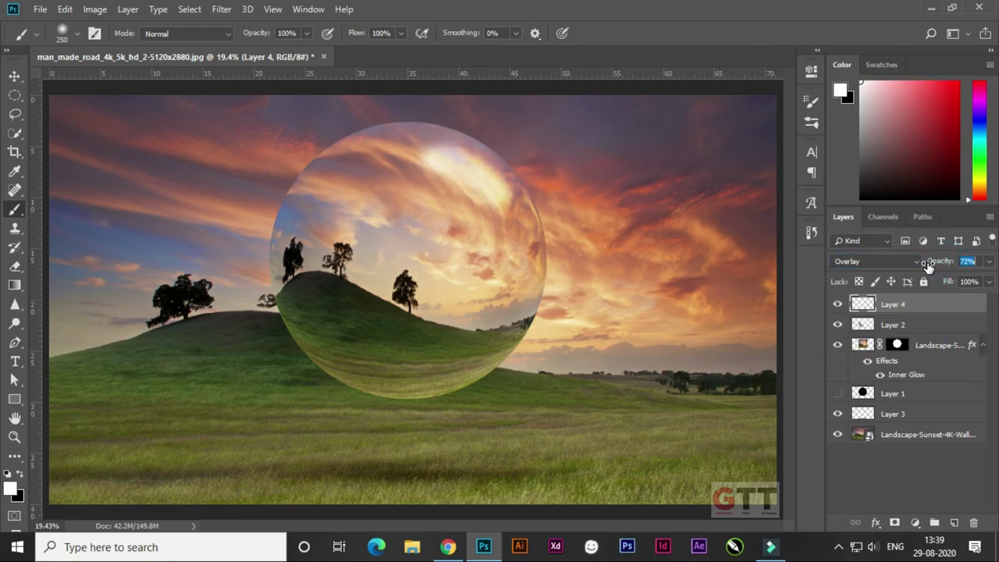